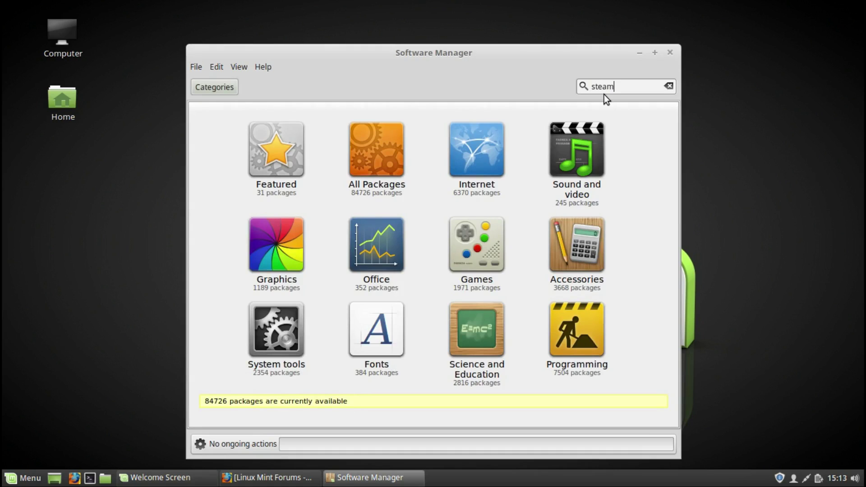
Step: Search Software Manager for 'steam', then for 'minecraft'
{"action": "key", "text": "Return"}
{"action": "key", "text": "BackSpace"}
{"action": "key", "text": "BackSpace"}
{"action": "key", "text": "BackSpace"}
{"action": "type", "text": "minecraft"}
{"action": "key", "text": "Return"}
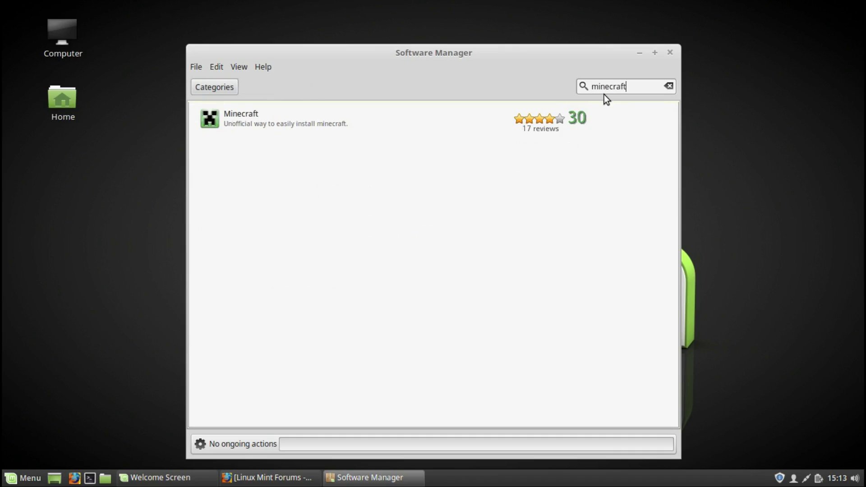
{"action": "key", "text": "BackSpace"}
{"action": "key", "text": "BackSpace"}
{"action": "key", "text": "BackSpace"}
{"action": "key", "text": "BackSpace"}
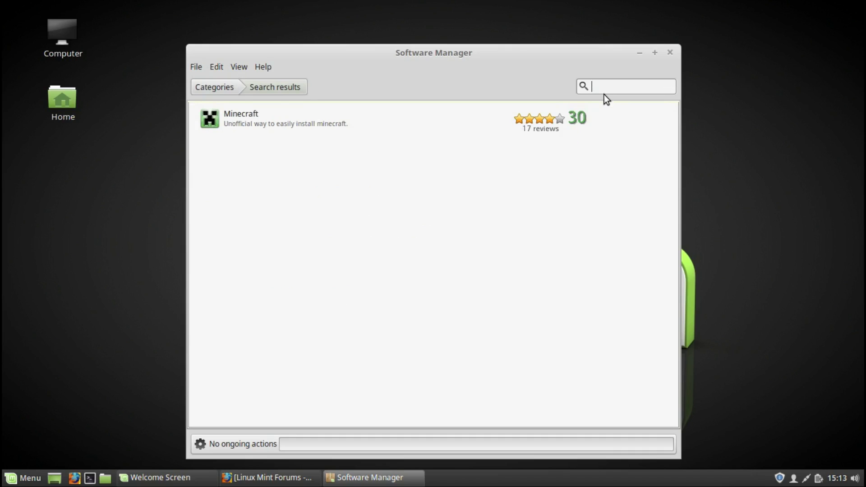
Step: Close Software Manager, then open the Chat room and quit it
{"action": "left_click", "coordinate": [671, 53]}
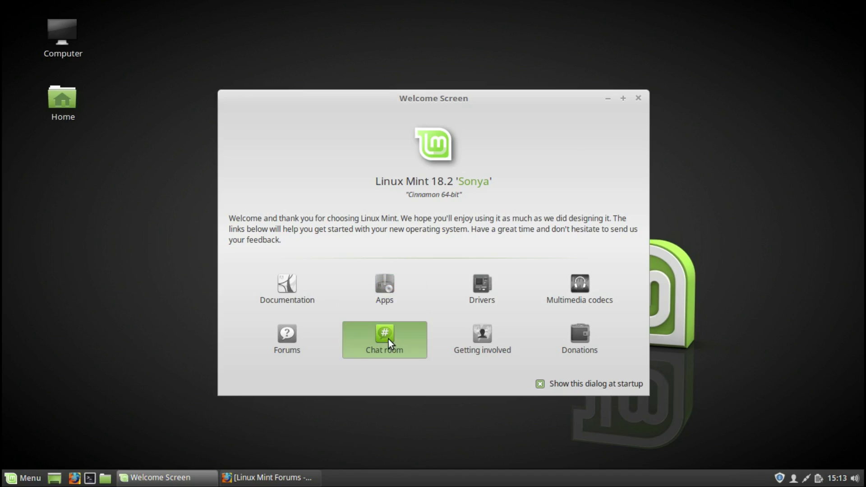
{"action": "left_click", "coordinate": [387, 339]}
{"action": "left_click", "coordinate": [398, 8]}
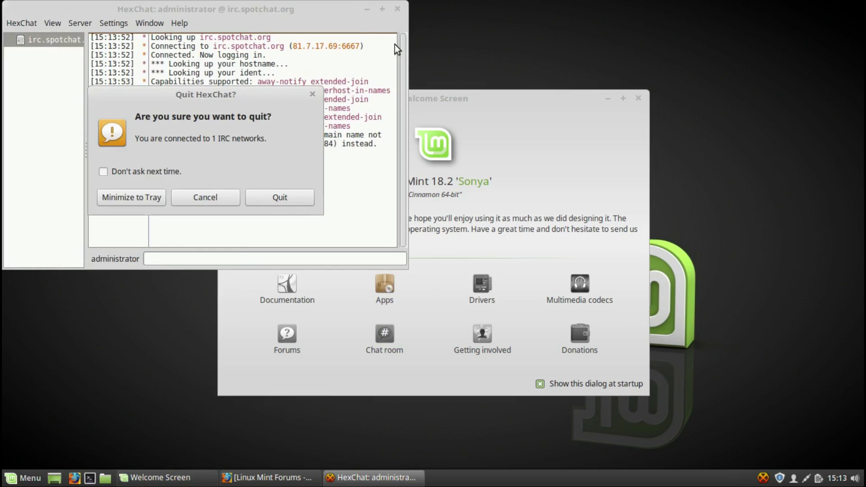
{"action": "left_click", "coordinate": [261, 201]}
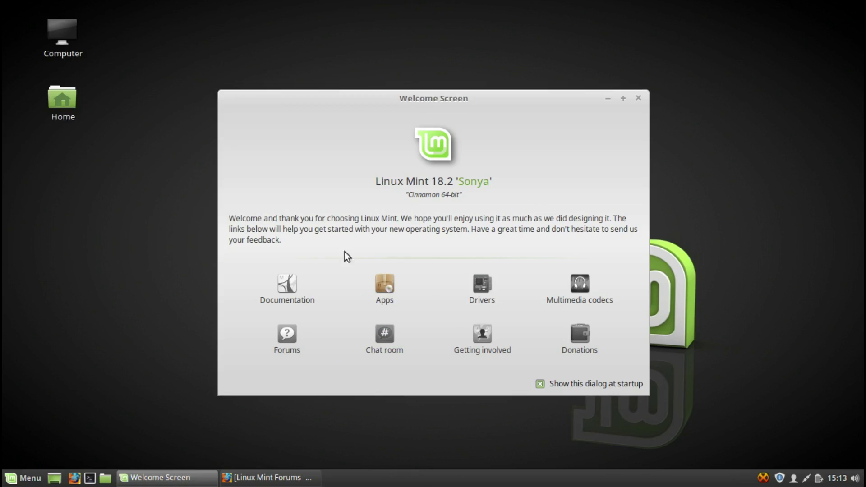
Step: Launch Driver Manager from the Welcome Screen, authenticating with the account password
{"action": "left_click", "coordinate": [486, 288]}
{"action": "type", "text": "*******"}
{"action": "key", "text": "Return"}
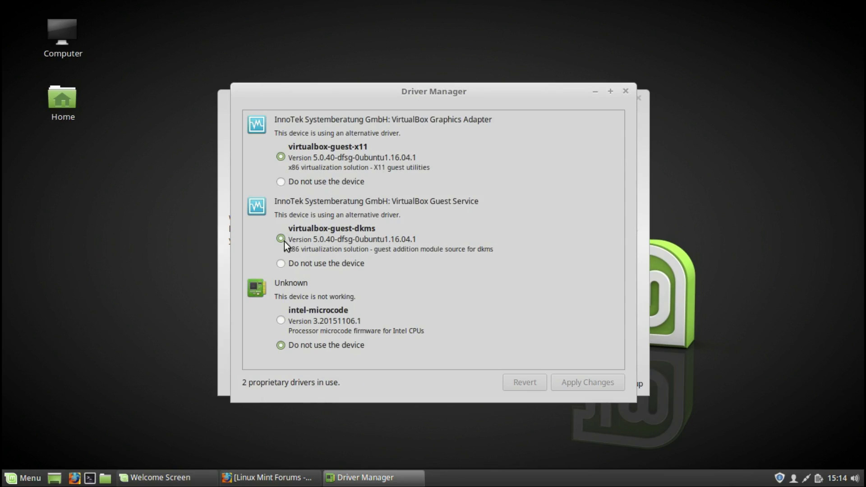
Step: Switch the Unknown device to intel-microcode, apply it, tile the window left, and open Getting involved
{"action": "left_click", "coordinate": [280, 321]}
{"action": "left_click", "coordinate": [586, 383]}
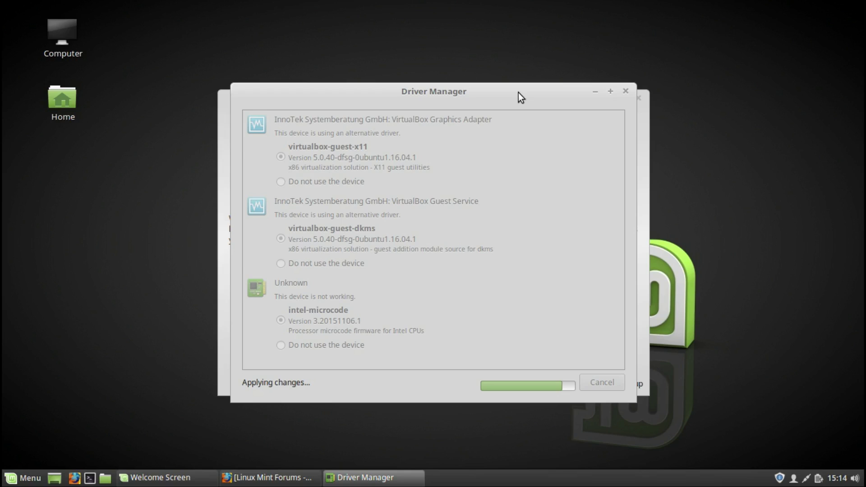
{"action": "left_click_drag", "start_coordinate": [519, 93], "coordinate": [1, 107]}
{"action": "left_click", "coordinate": [479, 336]}
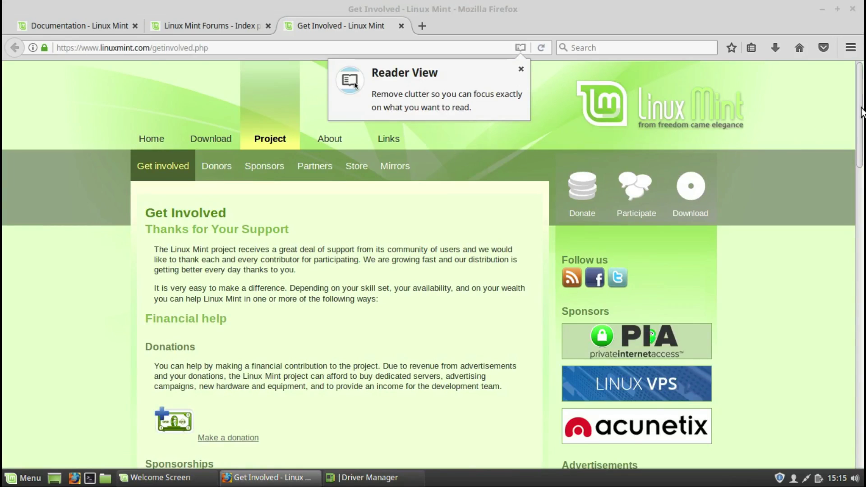
Step: Scroll through the Get Involved page, then minimize Firefox
{"action": "scroll", "coordinate": [860, 131], "scroll_direction": "down", "scroll_amount": 3}
{"action": "left_click_drag", "start_coordinate": [861, 172], "coordinate": [863, 448]}
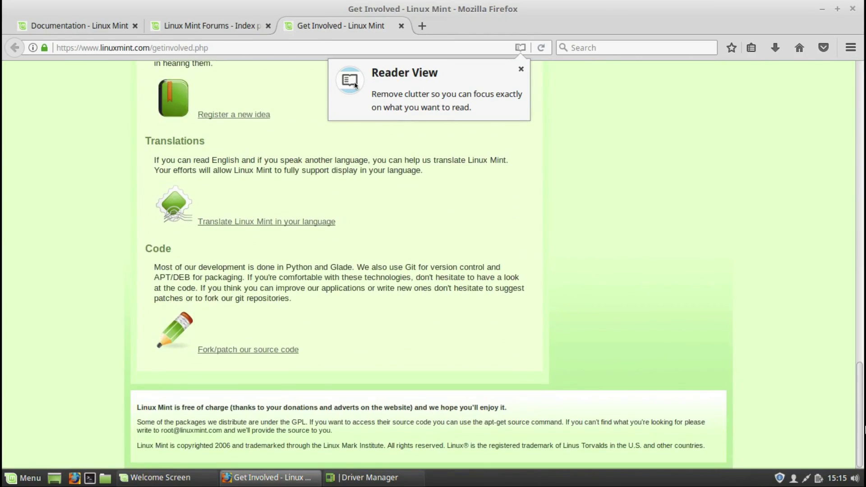
{"action": "left_click", "coordinate": [821, 10]}
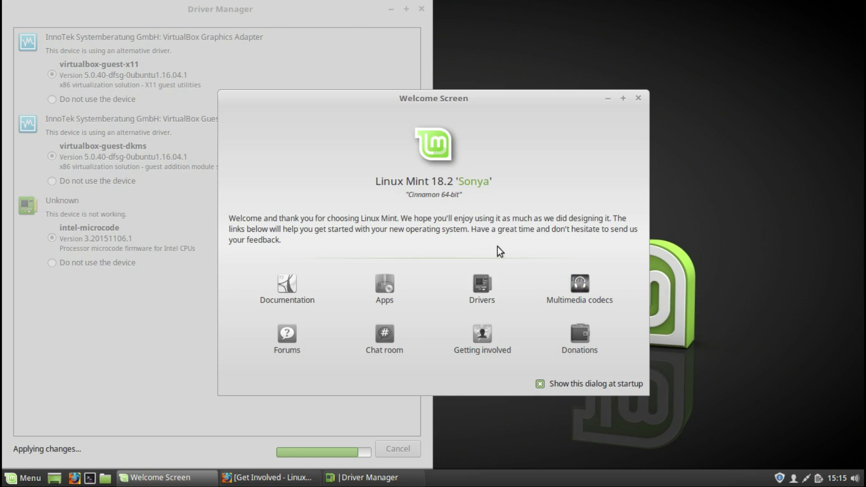
Step: Dismiss the package-lock error, decline installing mint-meta-codecs, and open the Donations page
{"action": "left_click", "coordinate": [437, 271]}
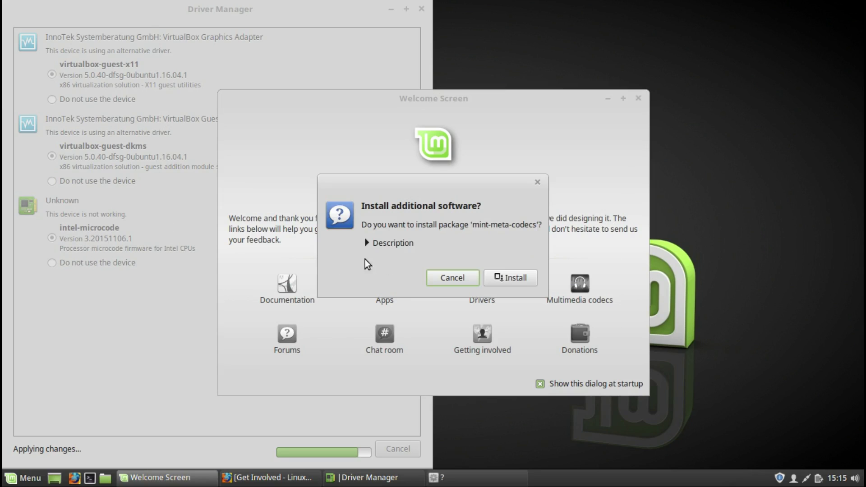
{"action": "left_click", "coordinate": [463, 278]}
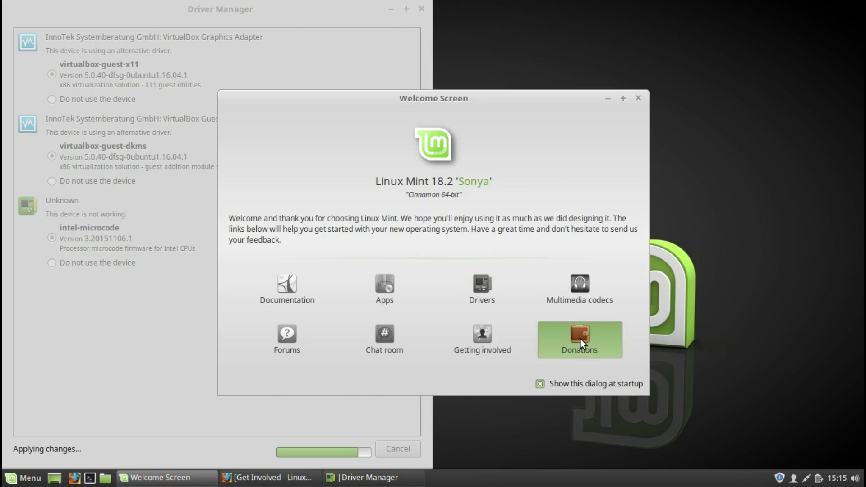
{"action": "left_click", "coordinate": [581, 339]}
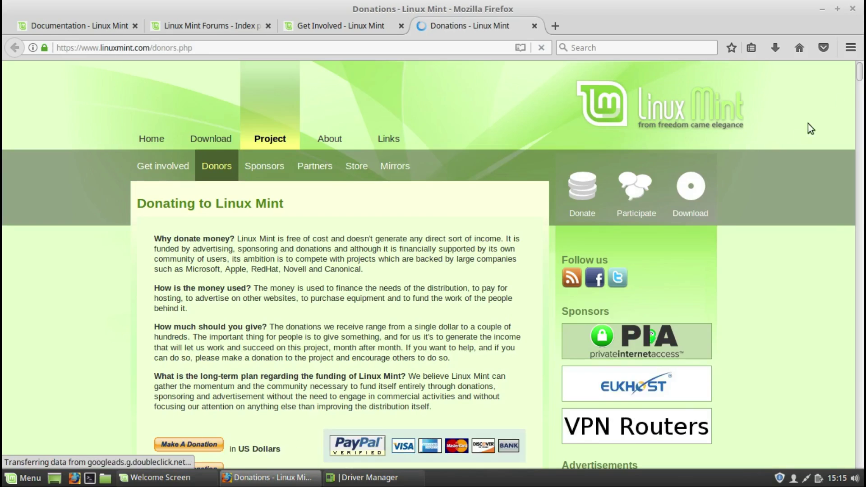
Step: Scroll the donors list and check the Firefox version (53.0.3) under Help > About Firefox
{"action": "left_click_drag", "start_coordinate": [859, 72], "coordinate": [862, 363]}
{"action": "left_click", "coordinate": [850, 48]}
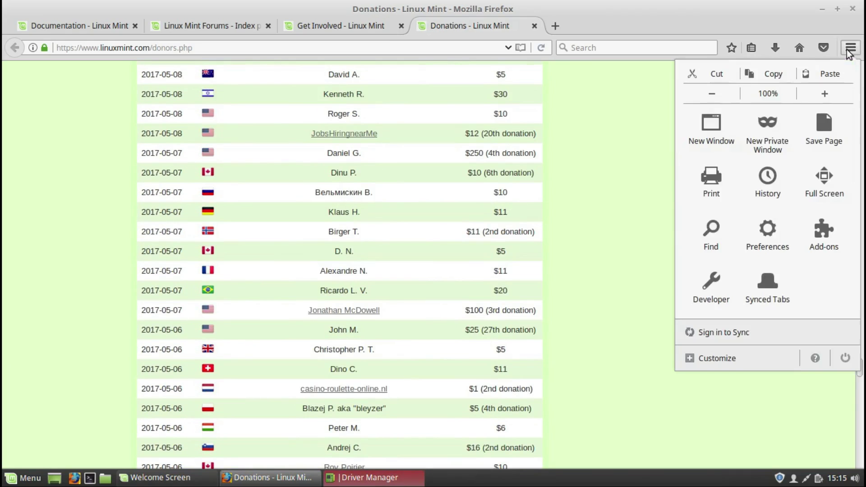
{"action": "left_click", "coordinate": [816, 359]}
{"action": "left_click", "coordinate": [748, 221]}
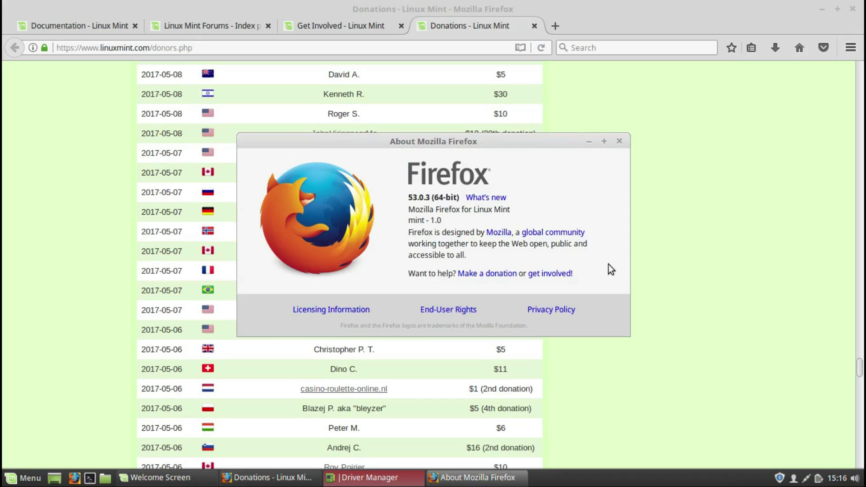
{"action": "left_click", "coordinate": [617, 143]}
Step: Close Firefox with its four tabs, then the Welcome Screen and Driver Manager
{"action": "left_click", "coordinate": [853, 9]}
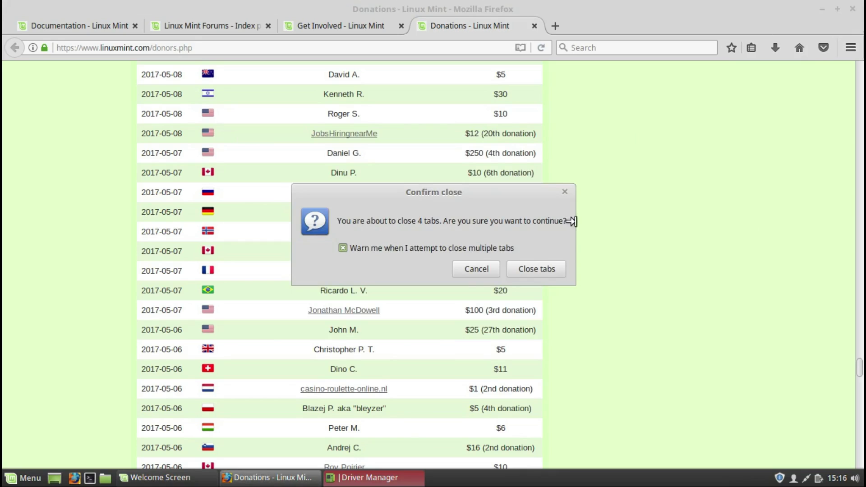
{"action": "left_click", "coordinate": [541, 268]}
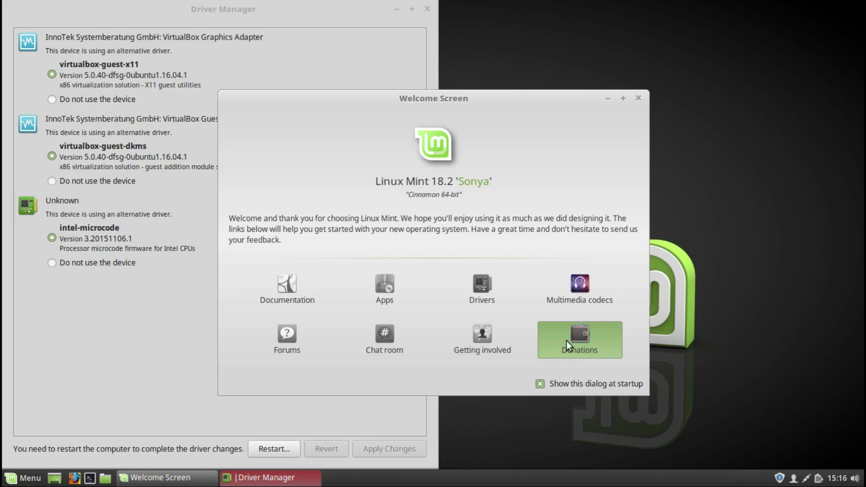
{"action": "left_click", "coordinate": [639, 99]}
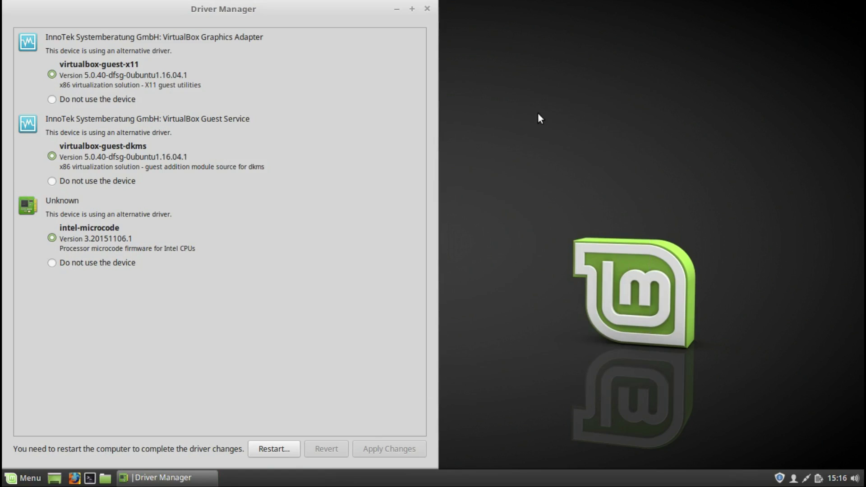
{"action": "left_click", "coordinate": [427, 10]}
{"action": "right_click", "coordinate": [396, 133]}
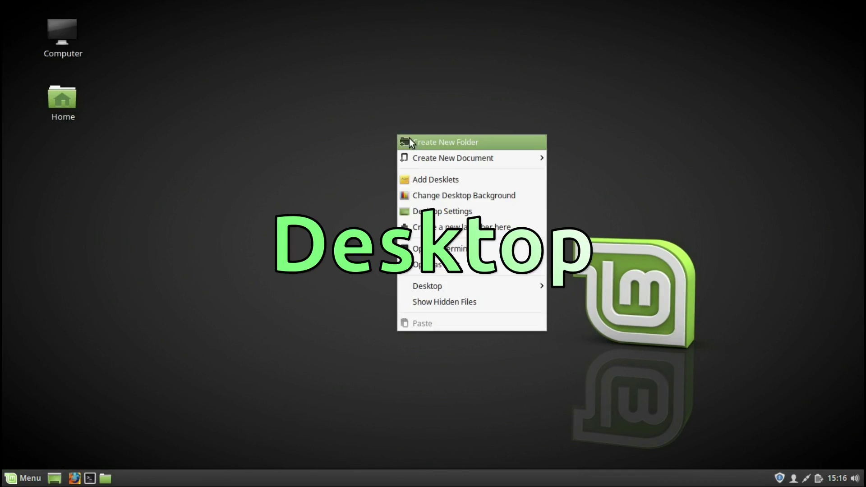
Step: Add an Untitled Folder and an Empty Document to the desktop, then open Add Desklets
{"action": "key", "text": "Escape"}
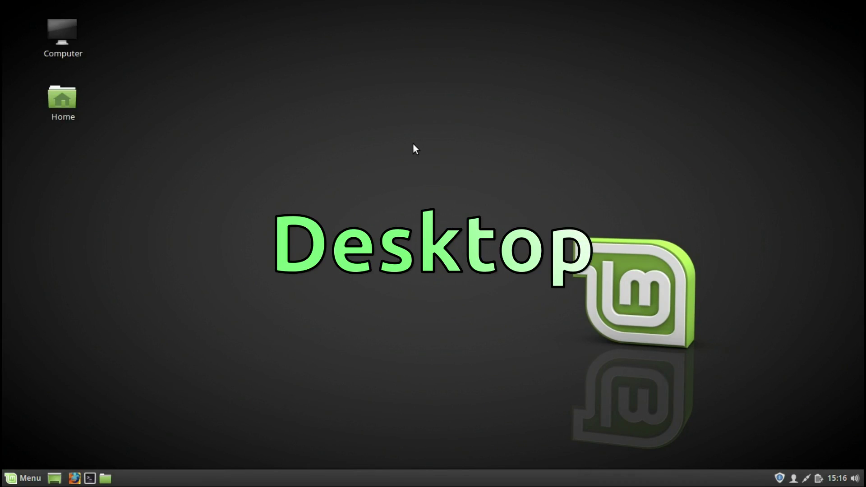
{"action": "key", "text": "Return"}
{"action": "right_click", "coordinate": [414, 145]}
{"action": "mouse_move", "coordinate": [441, 172]}
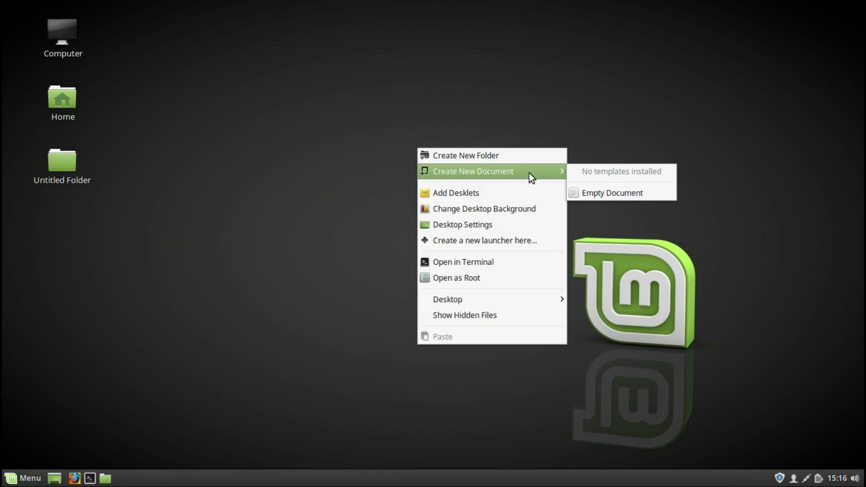
{"action": "left_click", "coordinate": [589, 193]}
{"action": "right_click", "coordinate": [519, 212]}
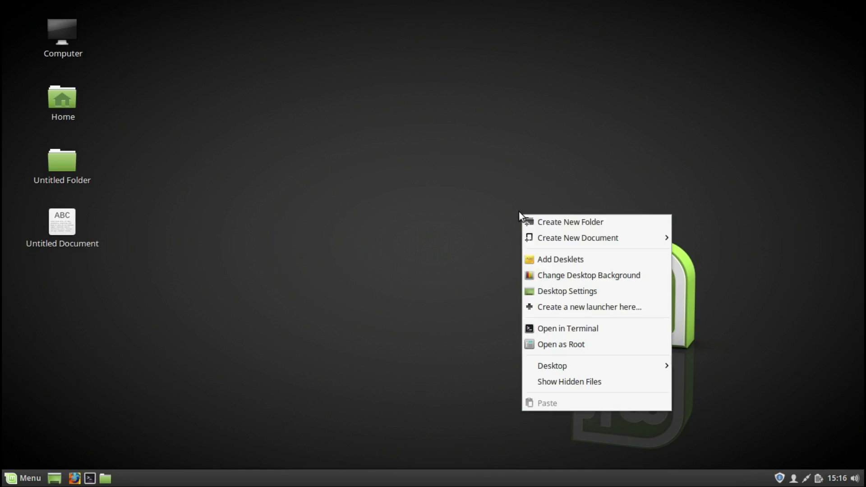
{"action": "left_click", "coordinate": [538, 256]}
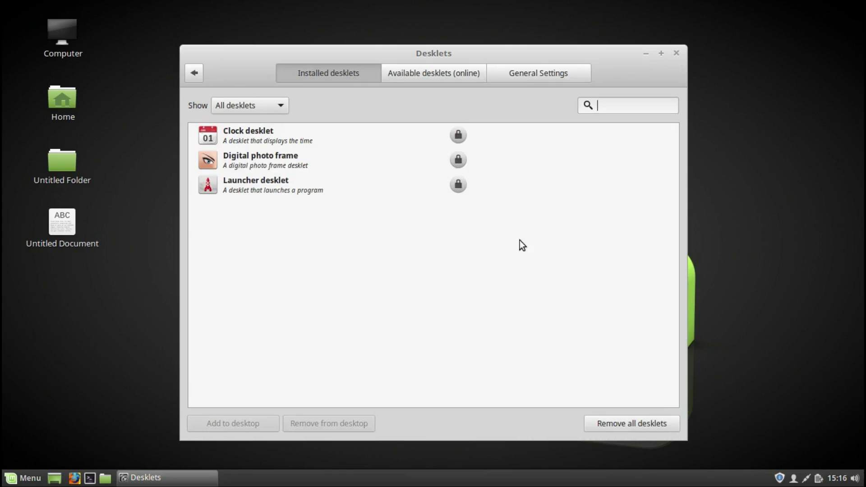
Step: Install the Weather Desklet from the online available desklets list
{"action": "left_click", "coordinate": [436, 74]}
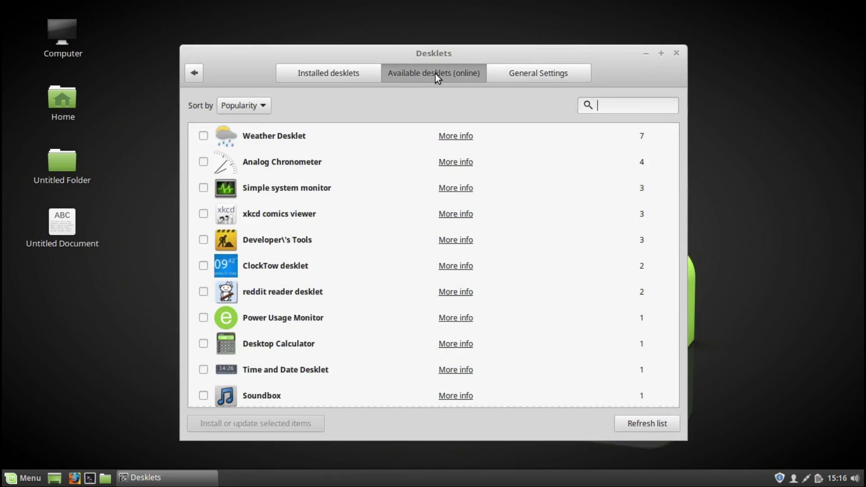
{"action": "left_click", "coordinate": [203, 136]}
{"action": "left_click", "coordinate": [280, 425]}
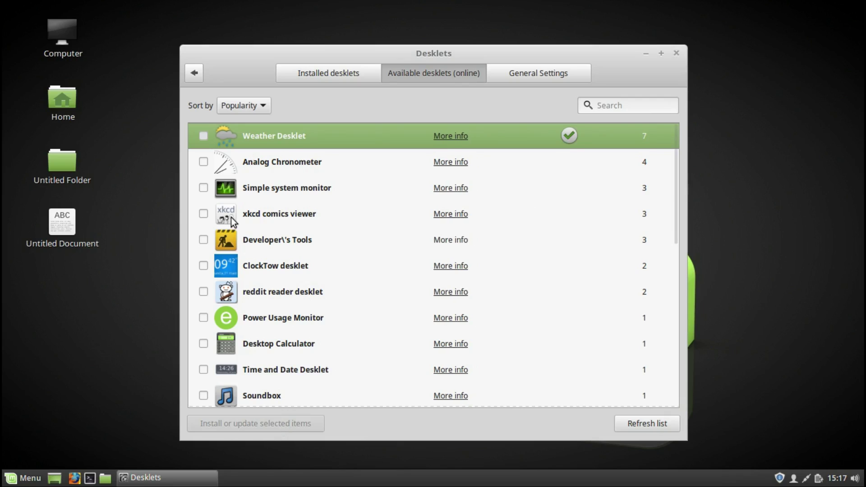
Step: Add the installed Weather Desklet to the desktop and close the Desklets window
{"action": "left_click", "coordinate": [317, 75]}
{"action": "left_click", "coordinate": [284, 134]}
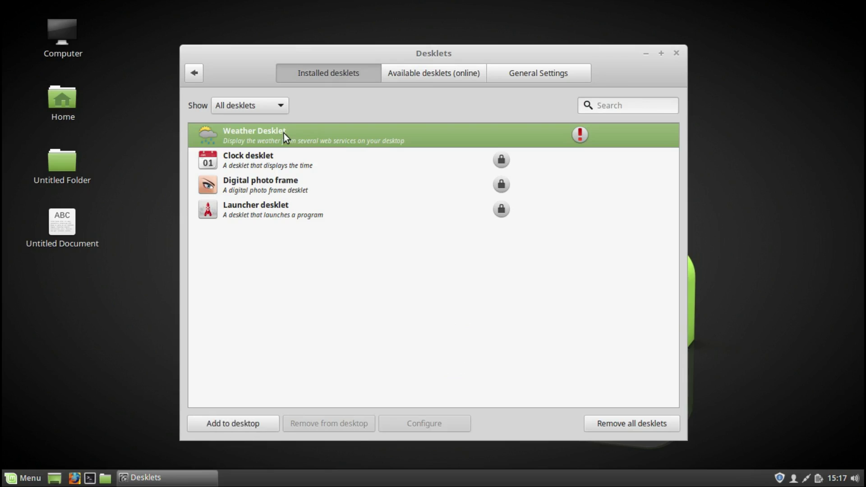
{"action": "left_click", "coordinate": [211, 417]}
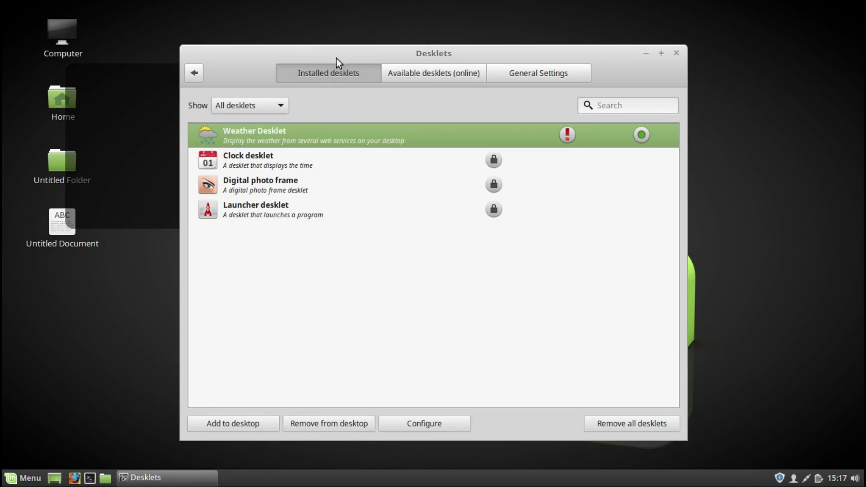
{"action": "left_click", "coordinate": [676, 53]}
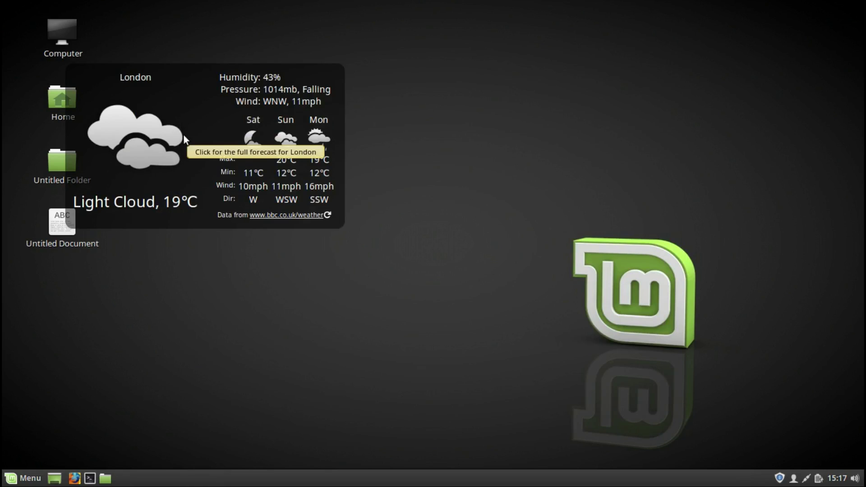
{"action": "right_click", "coordinate": [162, 128]}
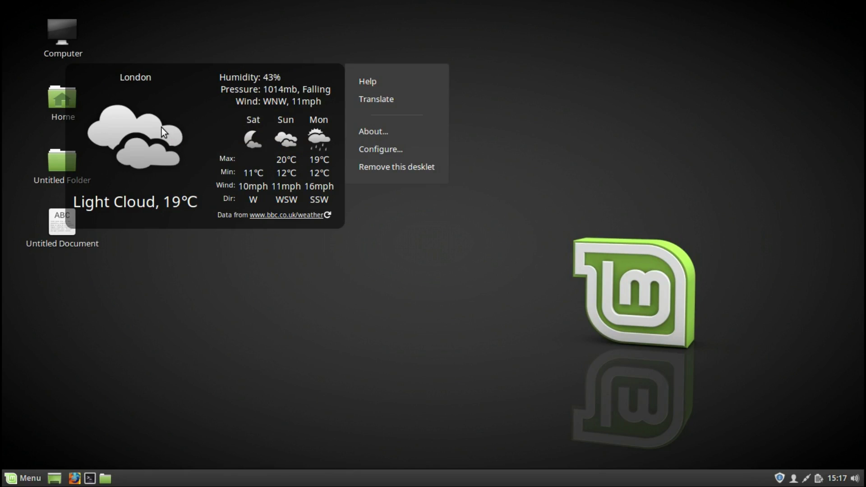
{"action": "left_click", "coordinate": [369, 132]}
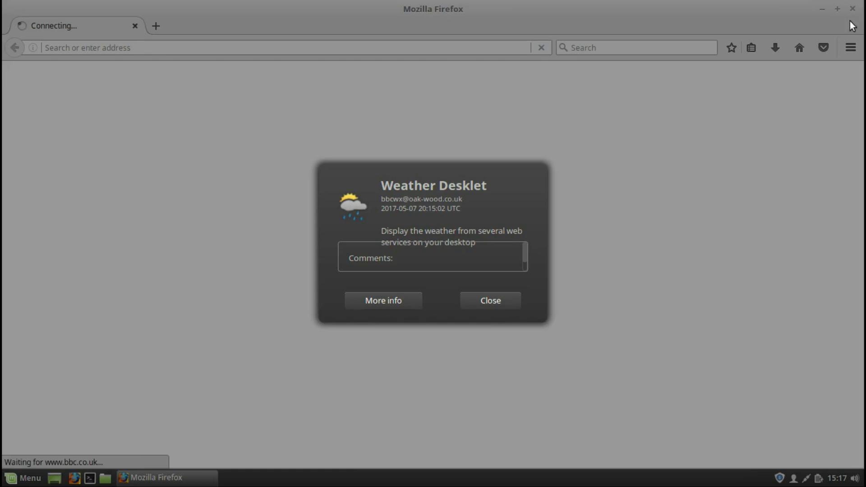
{"action": "left_click", "coordinate": [491, 301]}
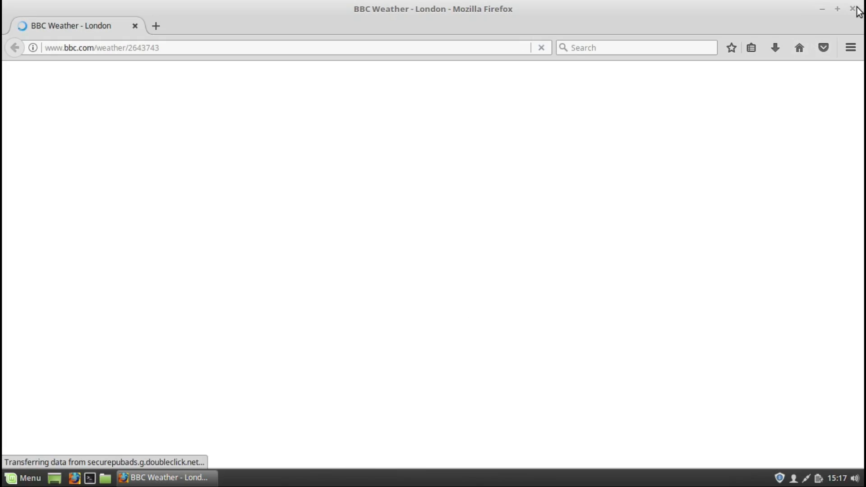
{"action": "left_click", "coordinate": [857, 9]}
{"action": "right_click", "coordinate": [208, 152]}
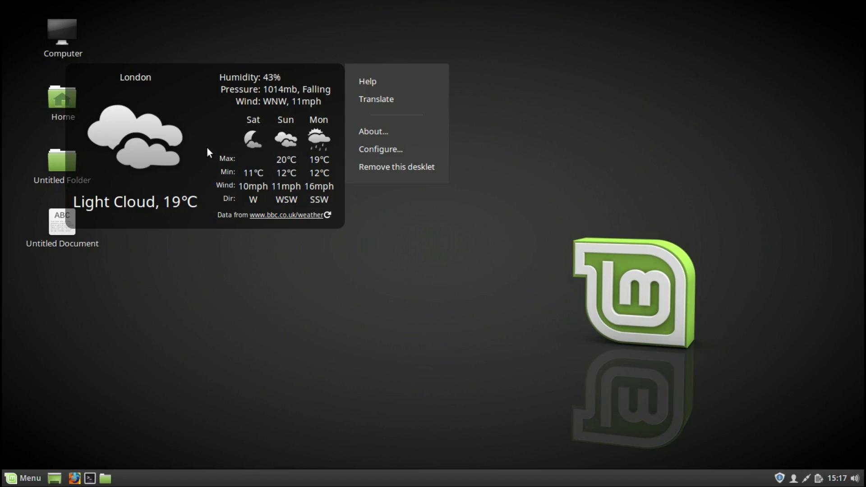
{"action": "left_click", "coordinate": [358, 145]}
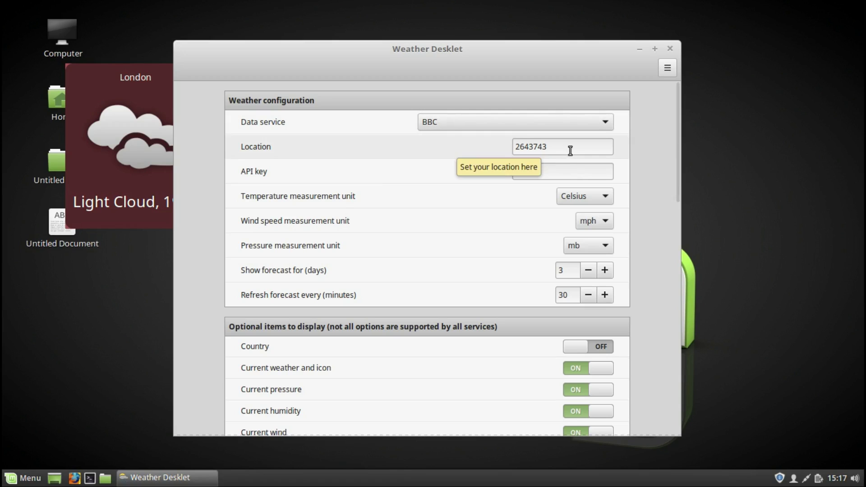
{"action": "left_click_drag", "start_coordinate": [678, 143], "coordinate": [683, 369]}
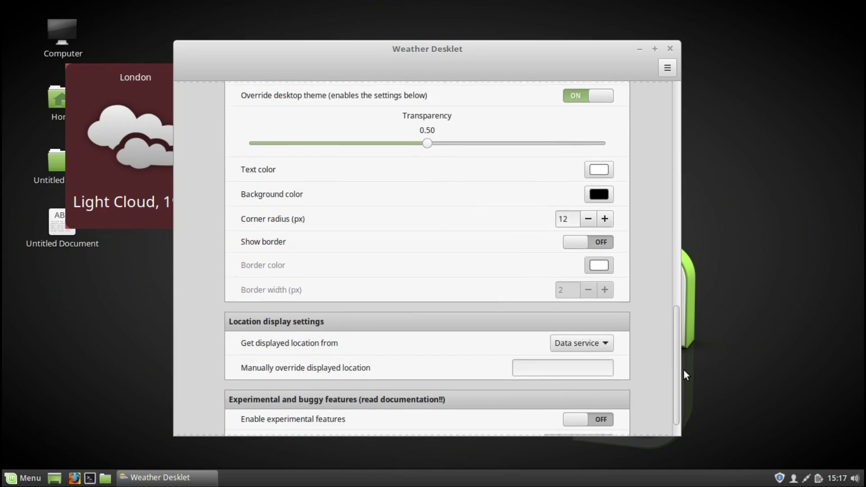
{"action": "left_click", "coordinate": [669, 50]}
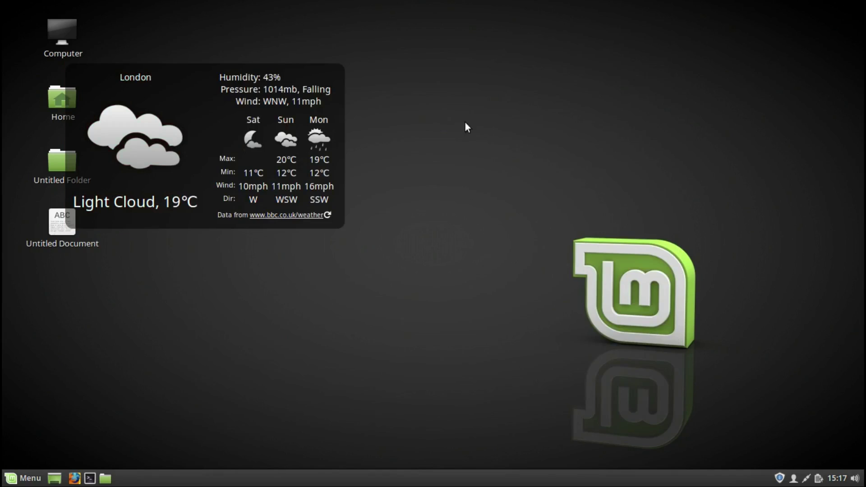
{"action": "right_click", "coordinate": [233, 123]}
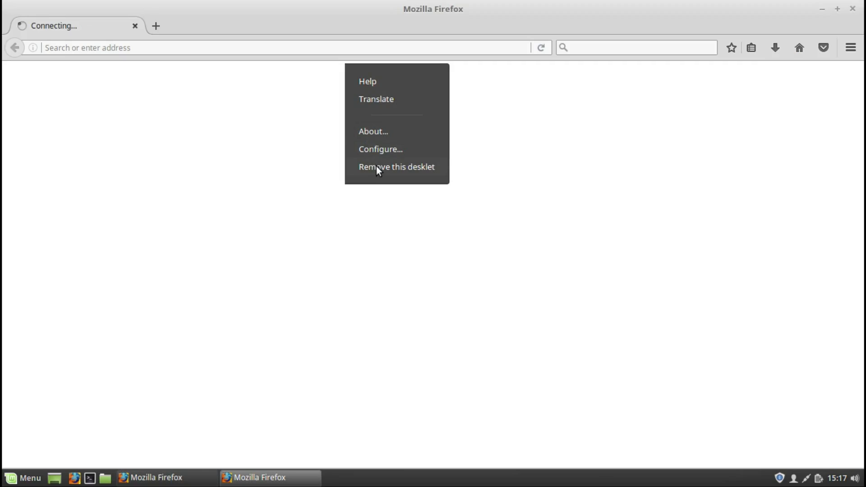
{"action": "left_click", "coordinate": [854, 9]}
Step: Set Sonya's pink Lilac photo as the desktop background via Change Desktop Background
{"action": "right_click", "coordinate": [417, 169]}
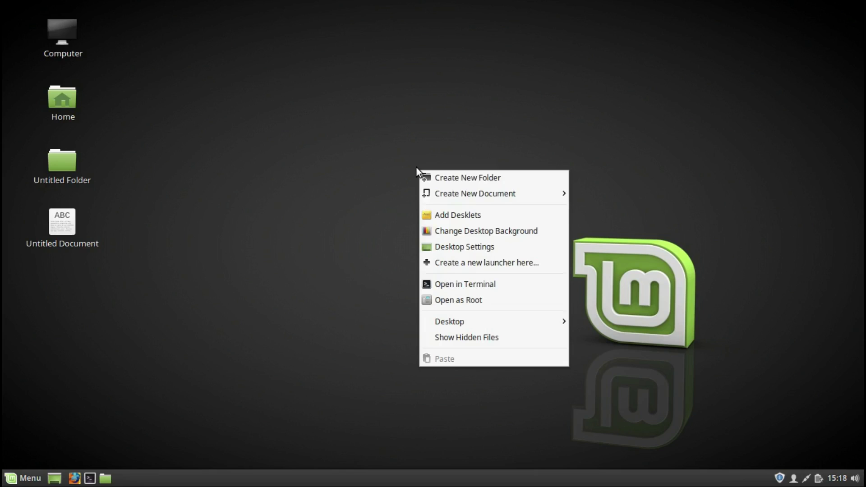
{"action": "left_click", "coordinate": [438, 232]}
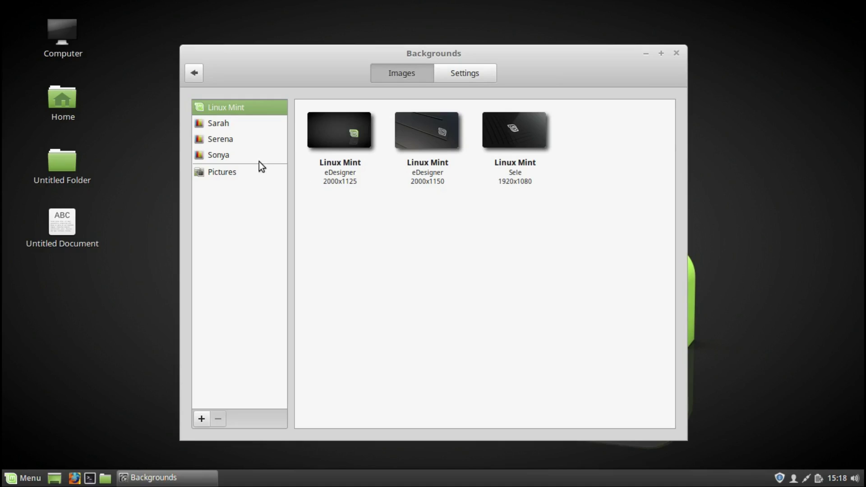
{"action": "left_click", "coordinate": [223, 155]}
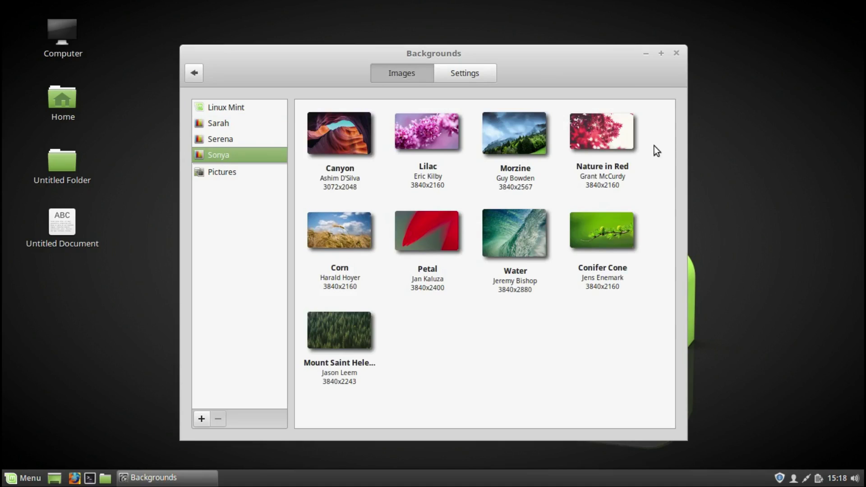
{"action": "scroll", "coordinate": [675, 159], "scroll_direction": "down", "scroll_amount": 4}
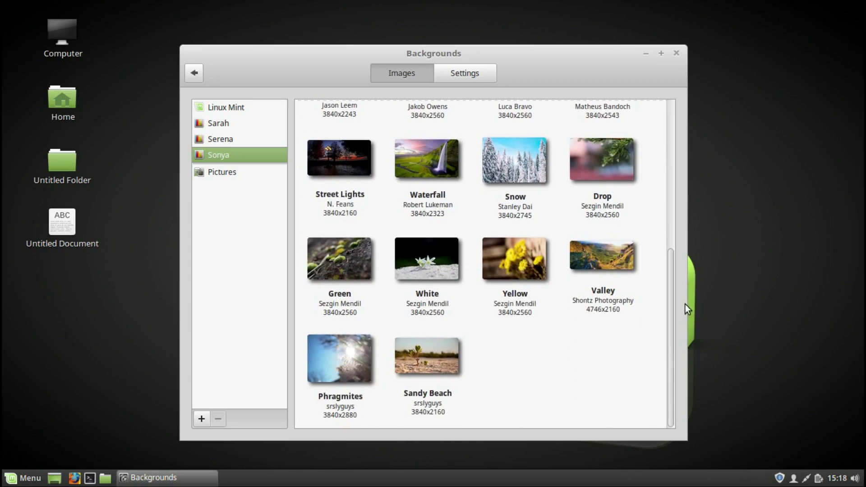
{"action": "scroll", "coordinate": [676, 235], "scroll_direction": "up", "scroll_amount": 5}
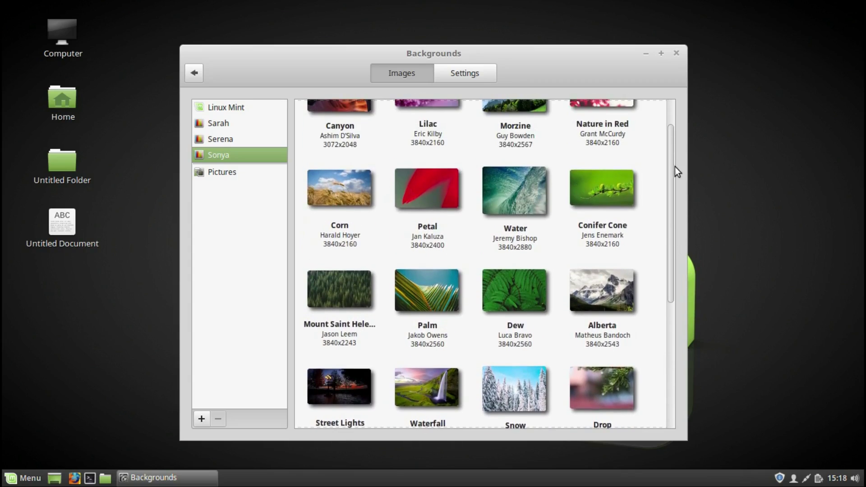
{"action": "scroll", "coordinate": [675, 169], "scroll_direction": "up", "scroll_amount": 1}
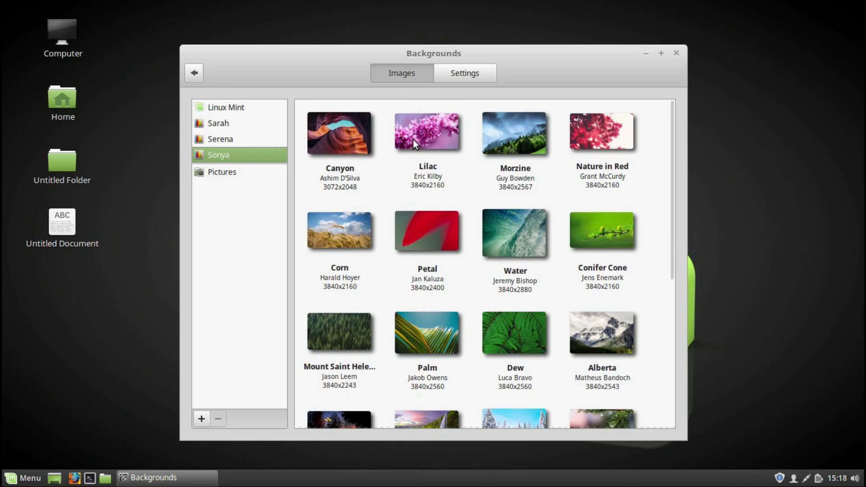
{"action": "left_click", "coordinate": [414, 140]}
{"action": "left_click", "coordinate": [677, 54]}
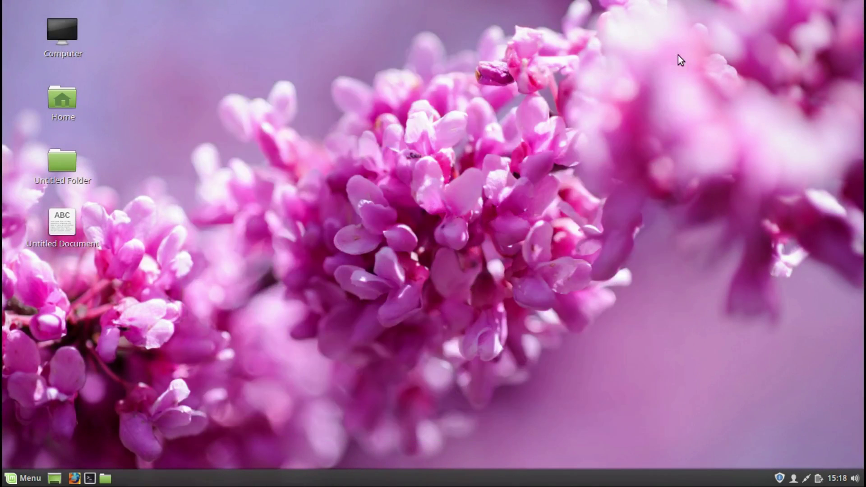
Step: Create a desktop launcher named firefox running the firefox command, keeping the default icon
{"action": "right_click", "coordinate": [430, 178]}
{"action": "left_click", "coordinate": [456, 277]}
{"action": "type", "text": "firefox"}
{"action": "left_click", "coordinate": [427, 219]}
{"action": "type", "text": "firefox"}
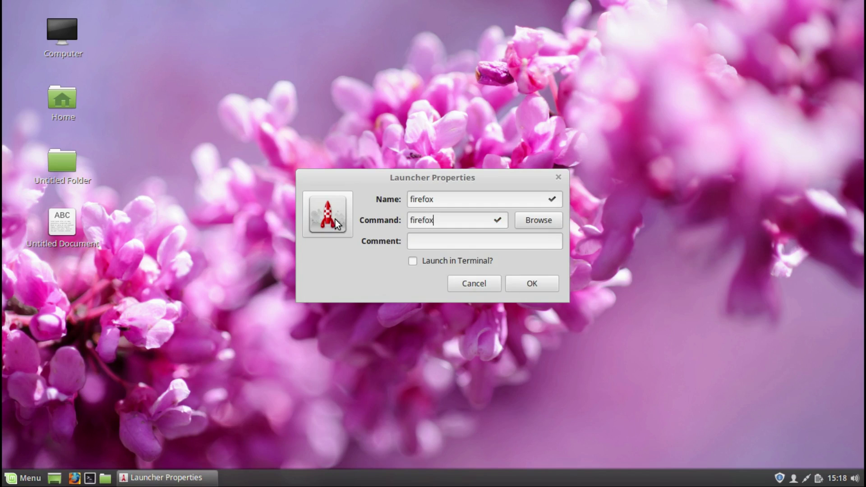
{"action": "left_click", "coordinate": [323, 213]}
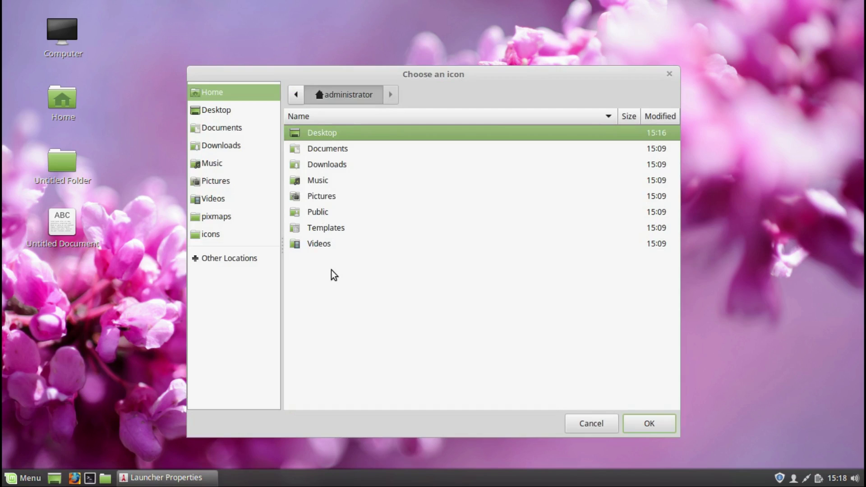
{"action": "left_click", "coordinate": [642, 426]}
{"action": "left_click", "coordinate": [644, 422]}
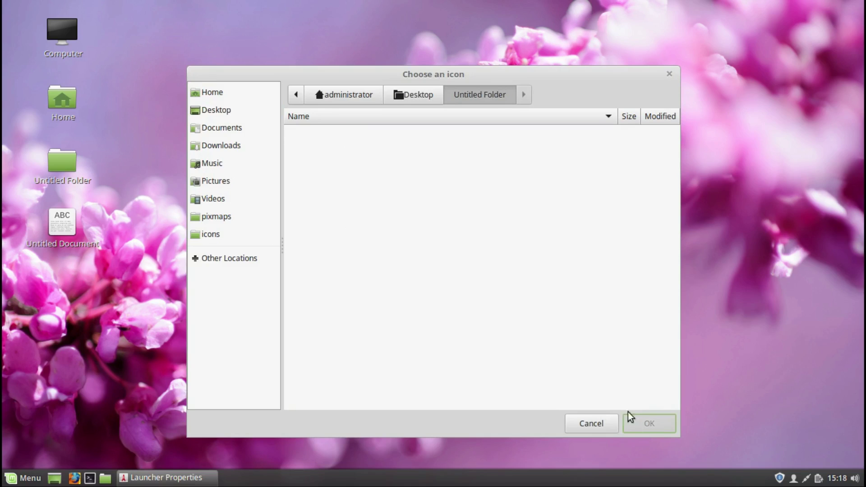
{"action": "left_click", "coordinate": [600, 423]}
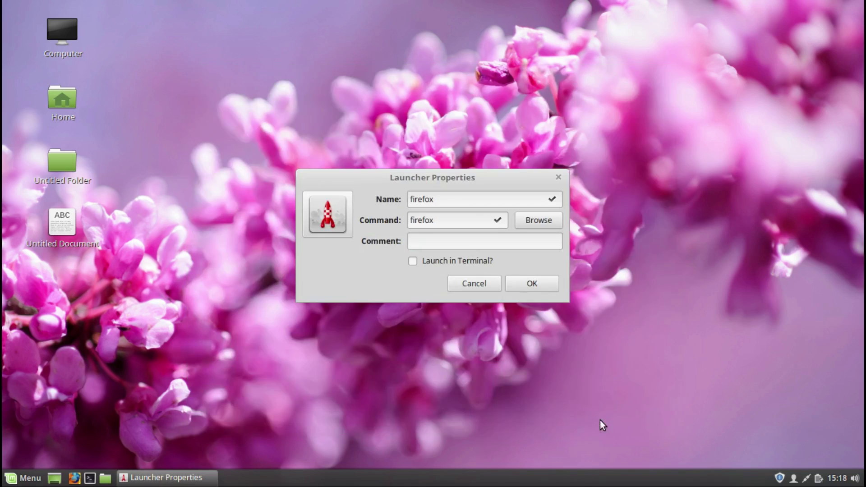
{"action": "left_click", "coordinate": [527, 283]}
{"action": "left_click", "coordinate": [506, 267]}
Step: Start Firefox from the new firefox launcher, then close it
{"action": "left_click", "coordinate": [63, 223]}
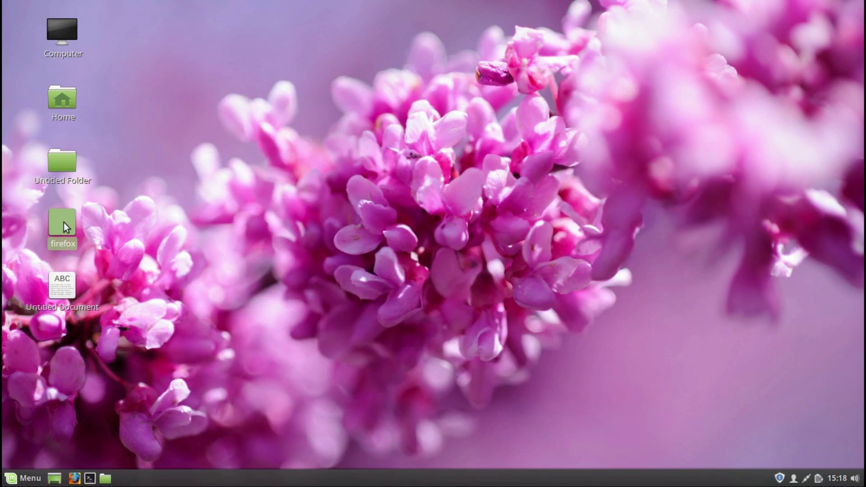
{"action": "double_click", "coordinate": [64, 224]}
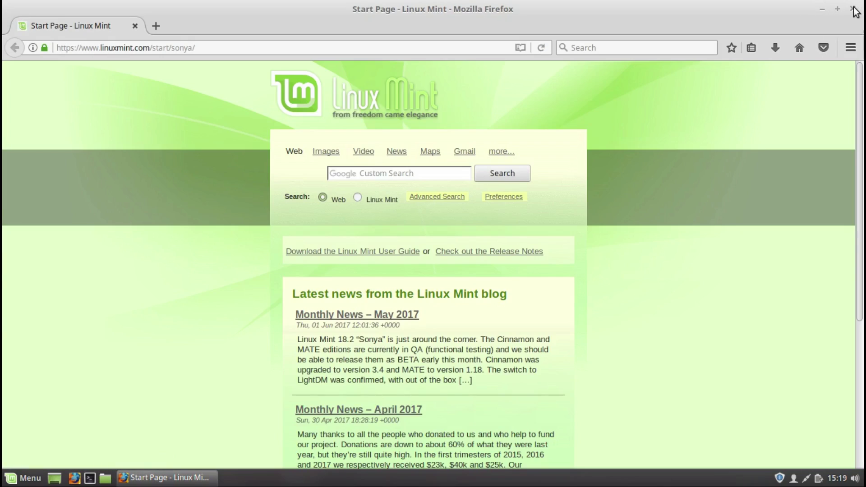
{"action": "left_click", "coordinate": [853, 8]}
Step: Run uname -r in a desktop terminal, showing kernel 4.8.0-53-generic, then close it
{"action": "right_click", "coordinate": [422, 214]}
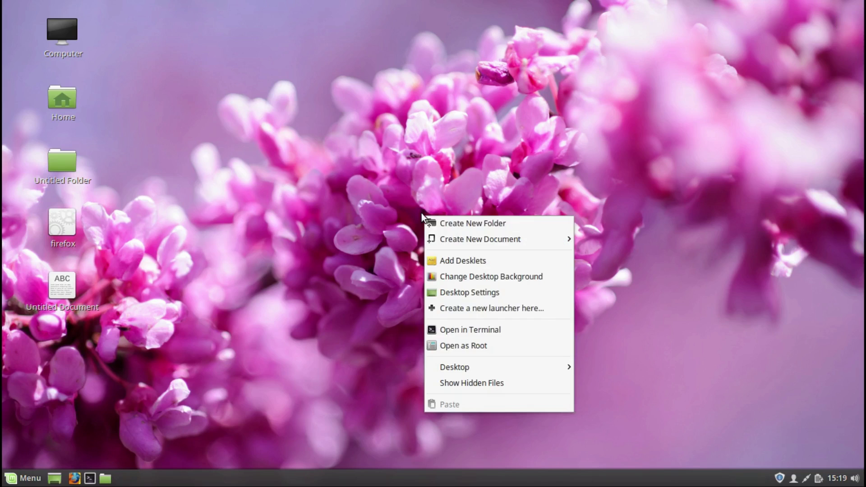
{"action": "left_click", "coordinate": [435, 325]}
{"action": "type", "text": "uname -r"}
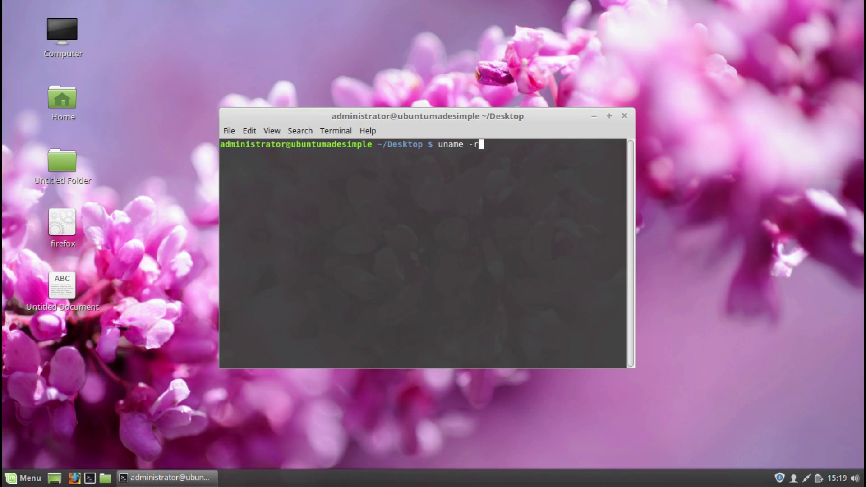
{"action": "key", "text": "Return"}
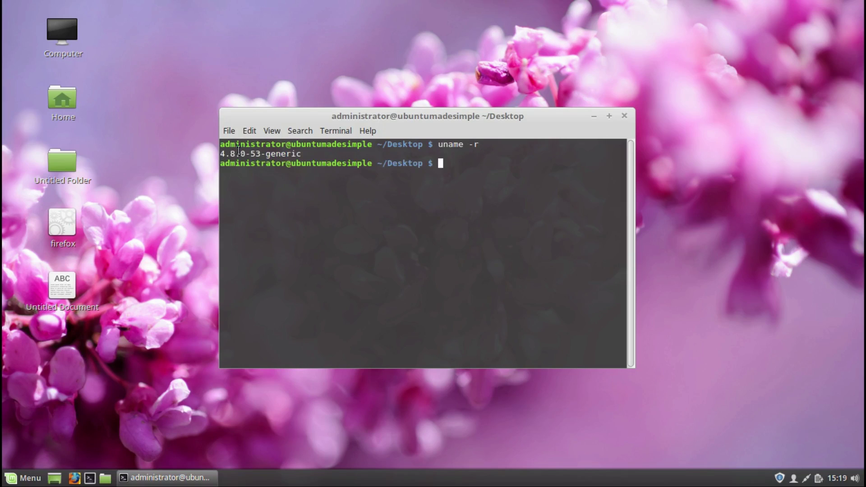
{"action": "left_click", "coordinate": [624, 116]}
Step: Open the Desktop folder as root, authenticating with the password, then close Nemo
{"action": "right_click", "coordinate": [444, 185]}
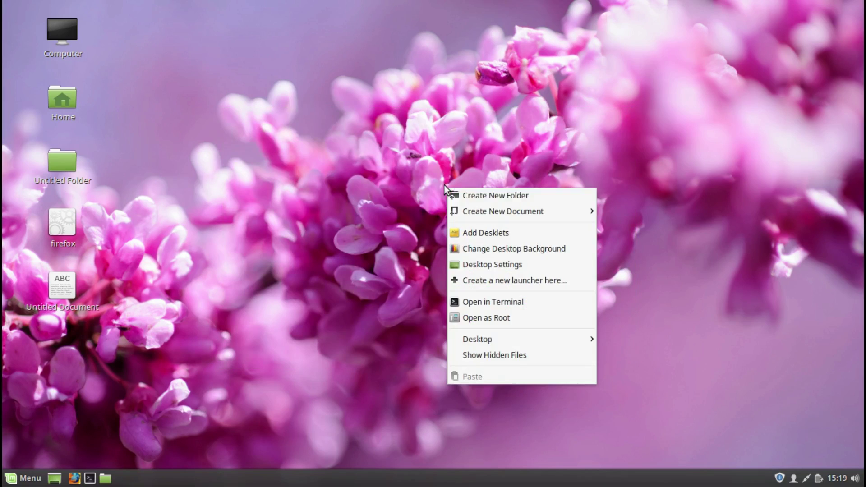
{"action": "left_click", "coordinate": [459, 318]}
{"action": "type", "text": "******"}
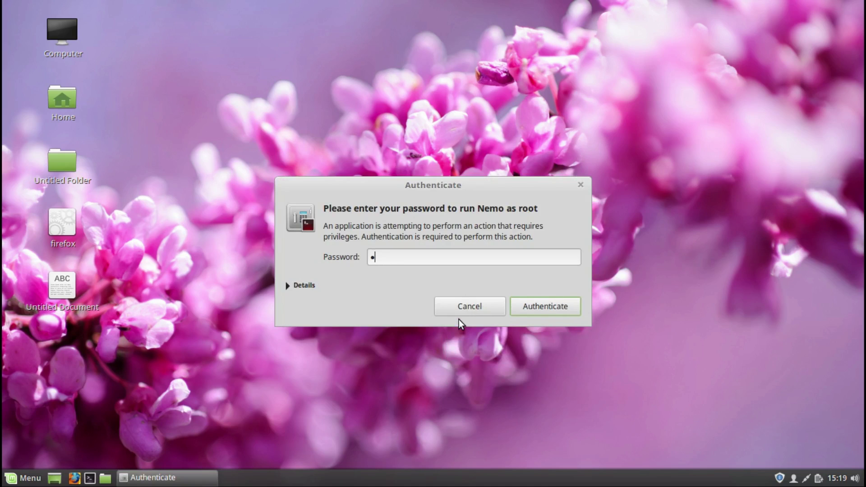
{"action": "key", "text": "Return"}
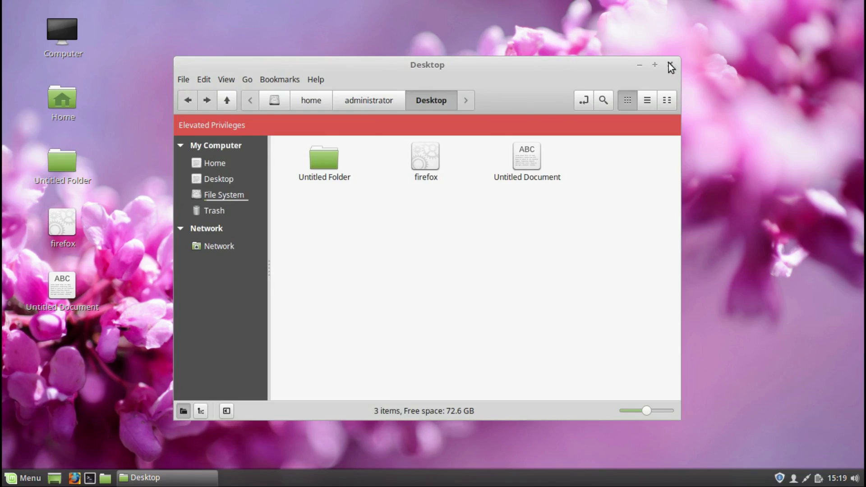
{"action": "left_click", "coordinate": [670, 64]}
Step: Arrange the desktop icons horizontally, then in a vertical column, and enable Show Hidden Files
{"action": "right_click", "coordinate": [436, 180]}
{"action": "mouse_move", "coordinate": [458, 339]}
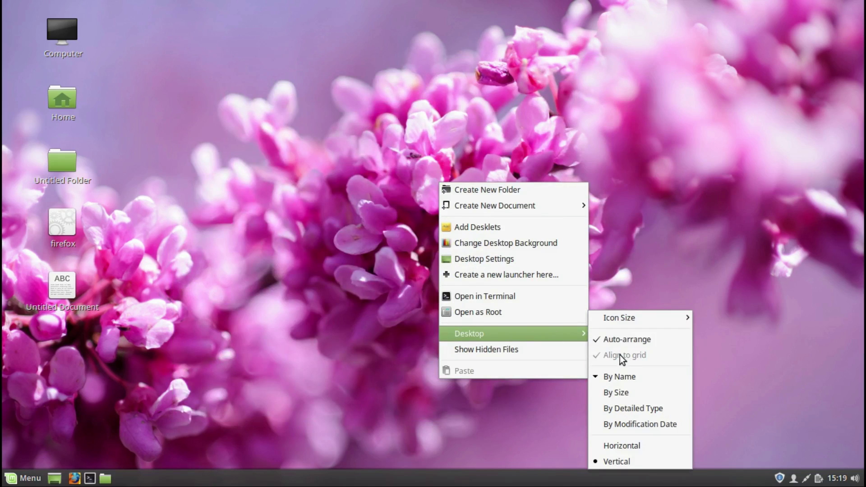
{"action": "left_click", "coordinate": [624, 445]}
{"action": "right_click", "coordinate": [535, 335]}
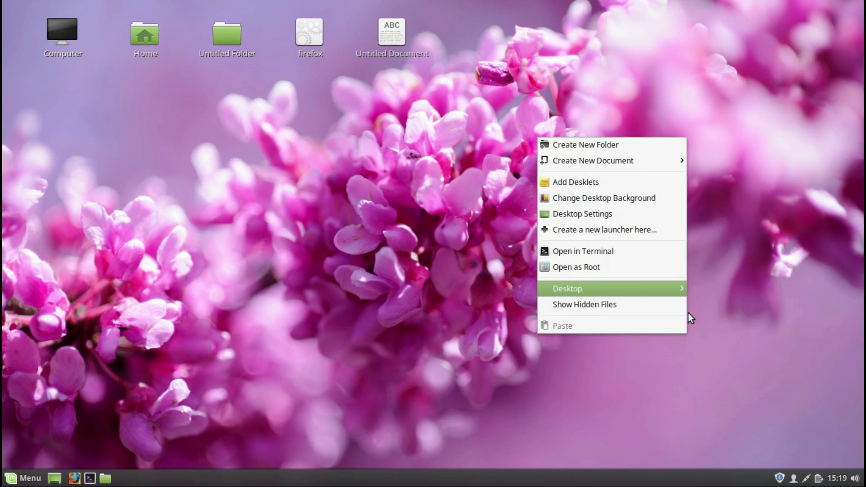
{"action": "mouse_move", "coordinate": [657, 289]}
{"action": "left_click", "coordinate": [707, 430]}
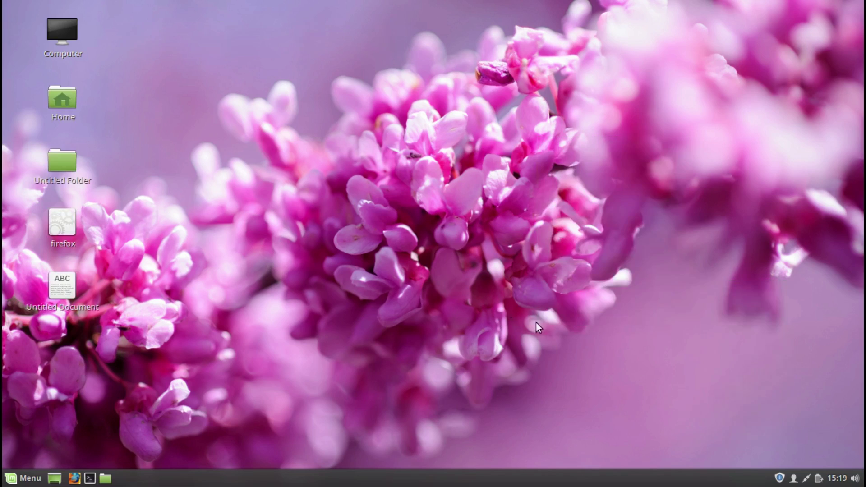
{"action": "right_click", "coordinate": [509, 311]}
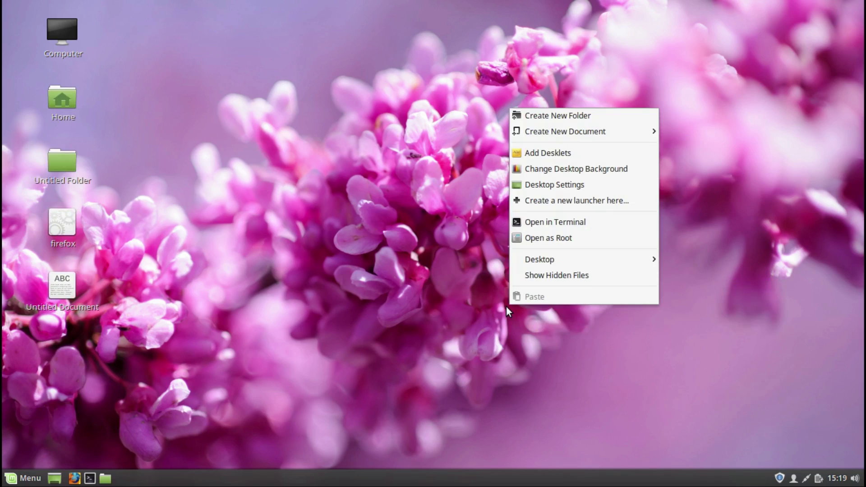
{"action": "left_click", "coordinate": [535, 276]}
Step: Open the Home folder and turn off Show Hidden Files in Nemo
{"action": "left_click", "coordinate": [55, 100]}
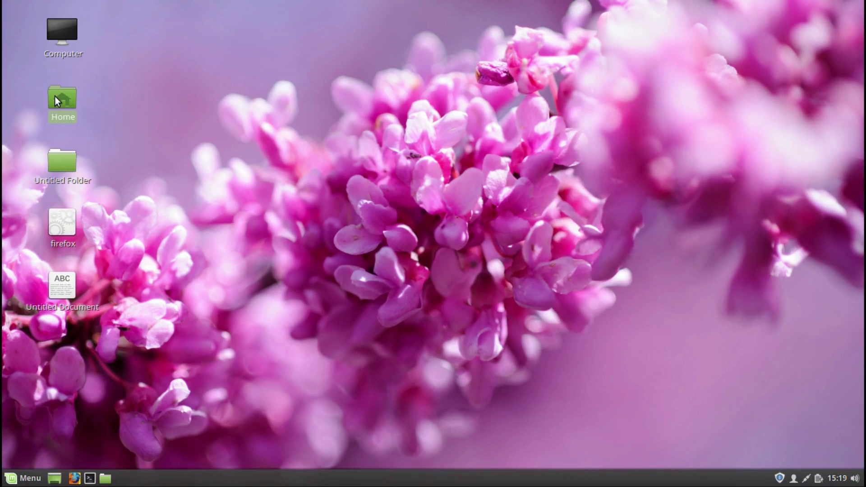
{"action": "double_click", "coordinate": [55, 101]}
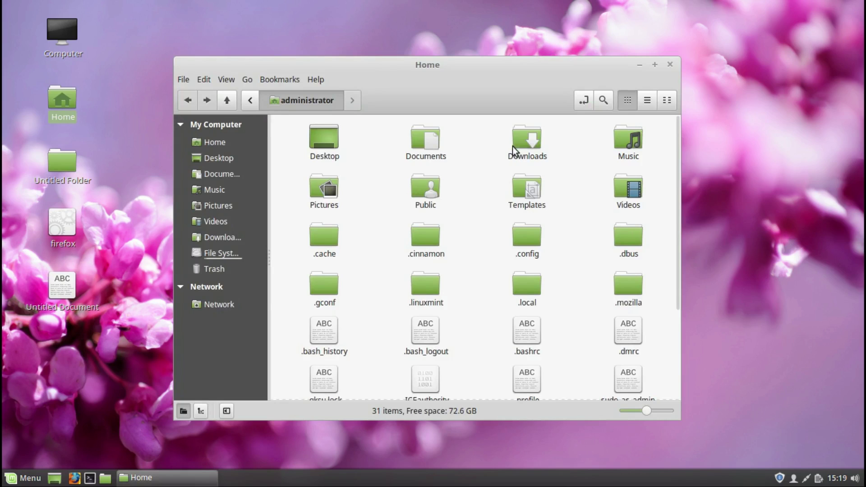
{"action": "left_click", "coordinate": [227, 80]}
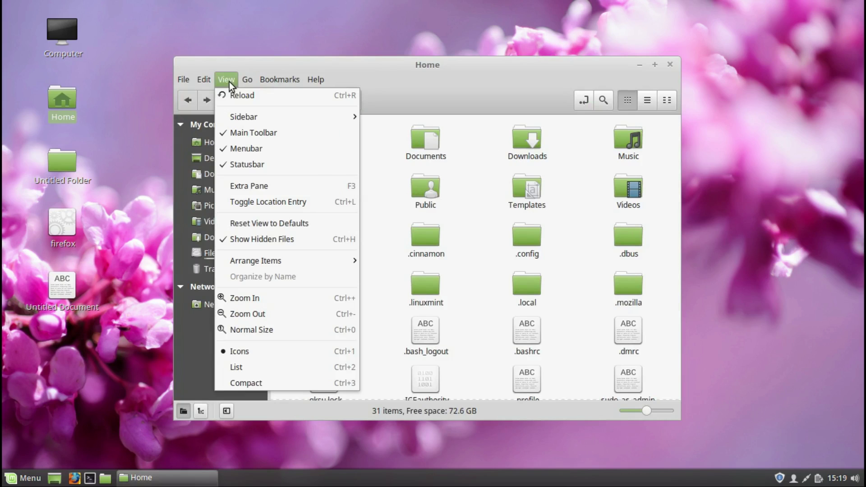
{"action": "left_click", "coordinate": [255, 240]}
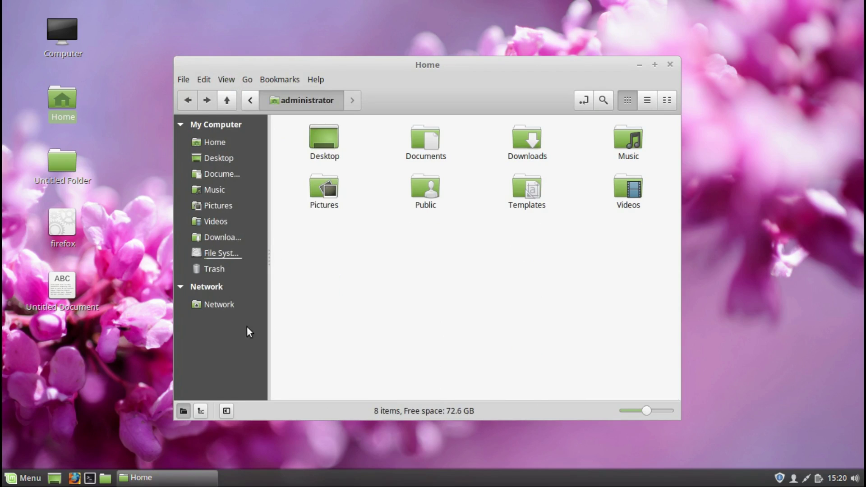
Step: View Nemo's About box, browse the root File System, close it and open Computer
{"action": "left_click", "coordinate": [315, 80]}
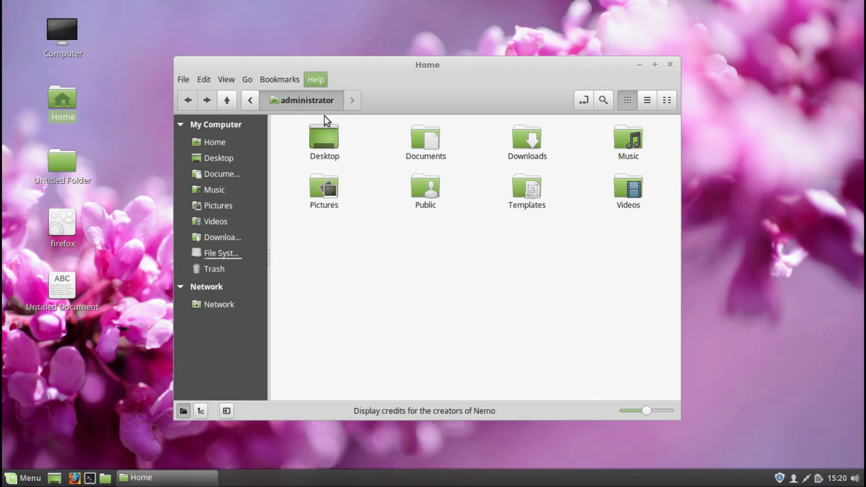
{"action": "left_click", "coordinate": [325, 121]}
{"action": "left_click", "coordinate": [522, 352]}
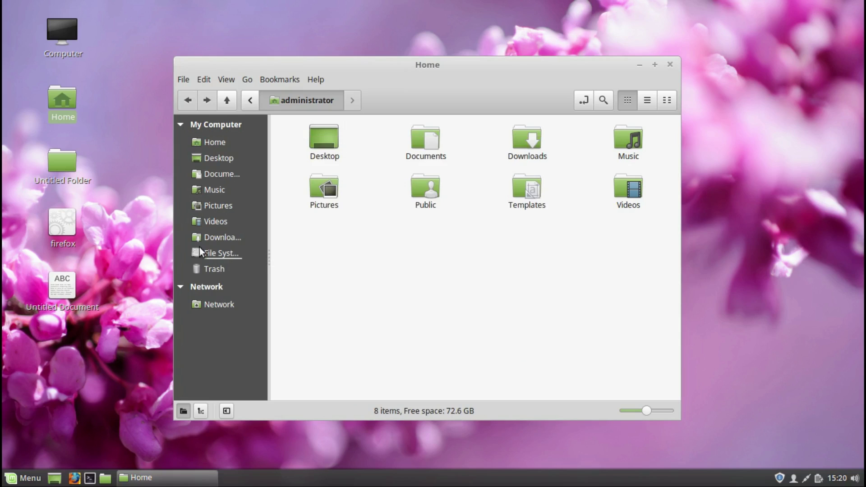
{"action": "left_click", "coordinate": [210, 254]}
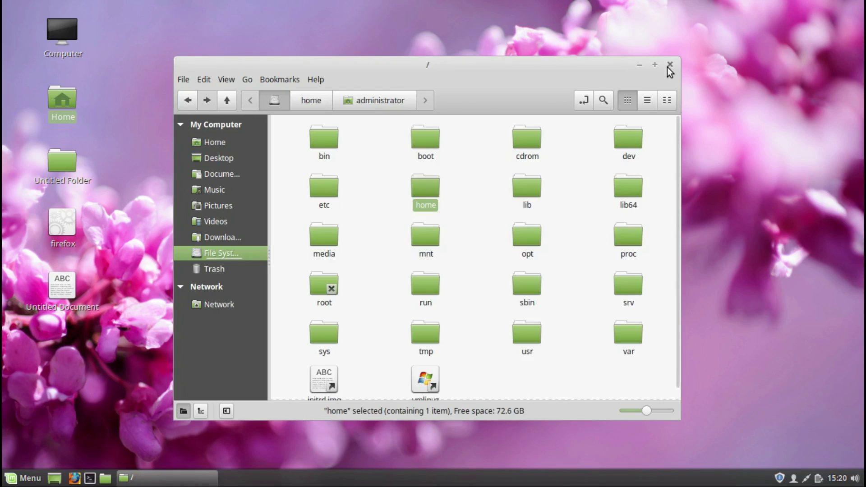
{"action": "left_click", "coordinate": [670, 65]}
{"action": "double_click", "coordinate": [69, 34]}
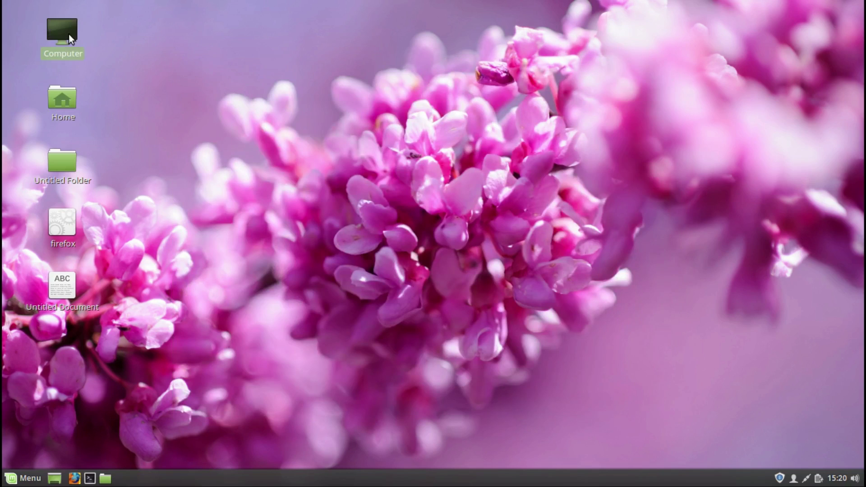
Step: Close the Computer window and trash Untitled Folder, firefox and Untitled Document from the desktop
{"action": "left_click", "coordinate": [671, 65]}
{"action": "left_click_drag", "start_coordinate": [153, 161], "coordinate": [23, 314]}
{"action": "right_click", "coordinate": [58, 90]}
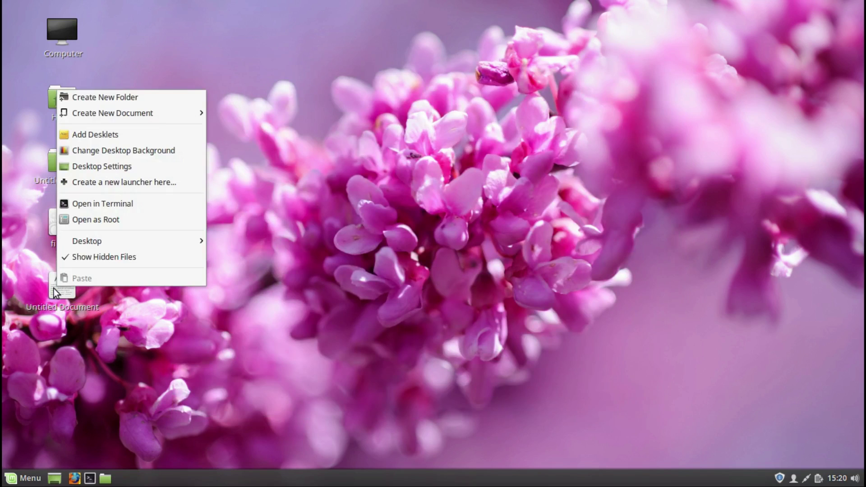
{"action": "mouse_move", "coordinate": [74, 245]}
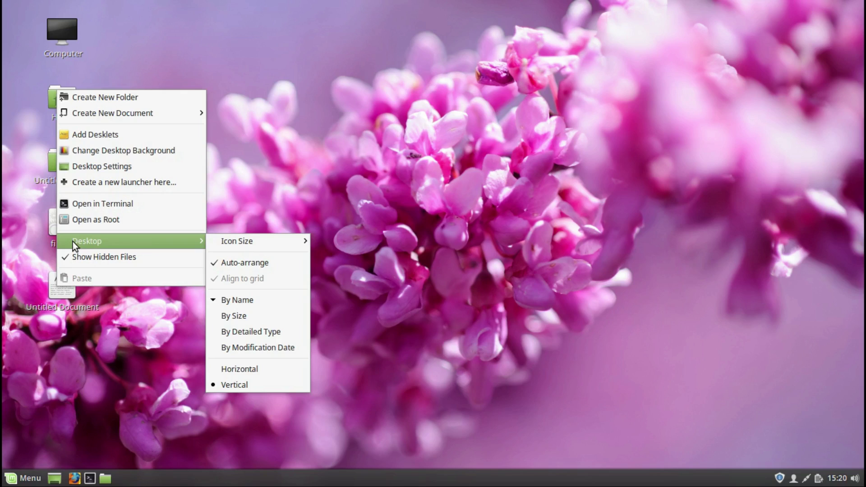
{"action": "left_click", "coordinate": [232, 178]}
{"action": "left_click_drag", "start_coordinate": [28, 238], "coordinate": [65, 283]}
{"action": "right_click", "coordinate": [64, 283]}
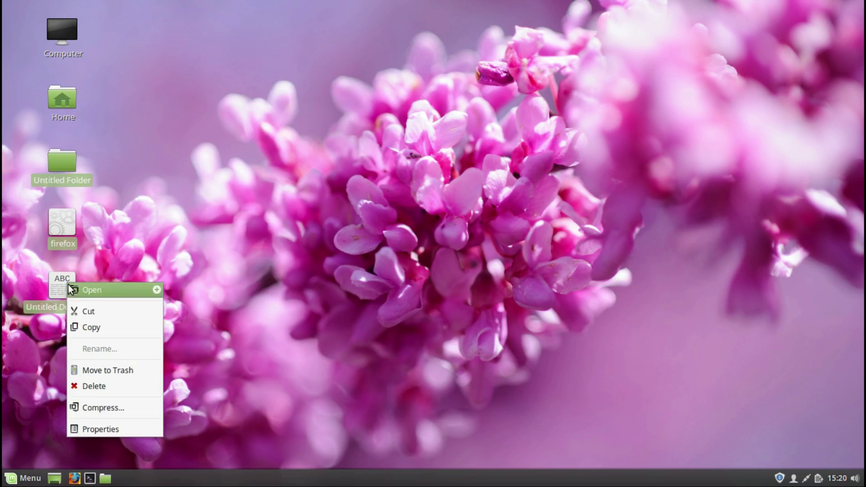
{"action": "left_click", "coordinate": [88, 370]}
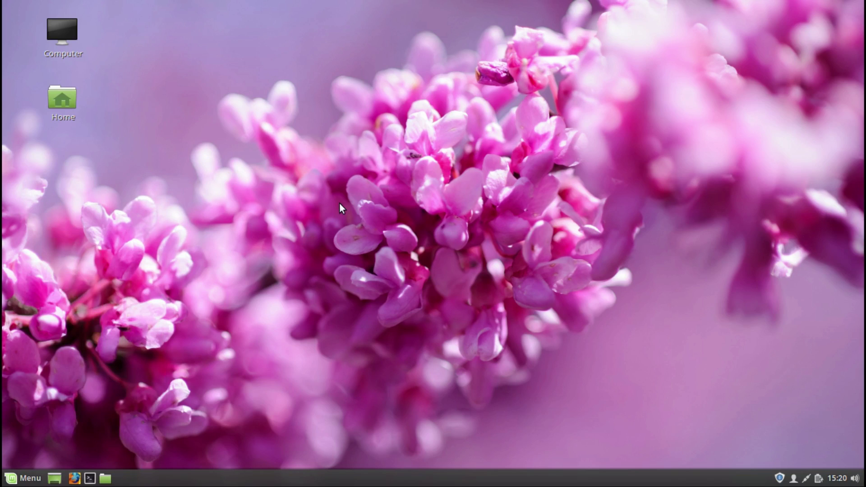
Step: Glance at the volume, calendar and battery applet popups in the panel
{"action": "left_click", "coordinate": [856, 479]}
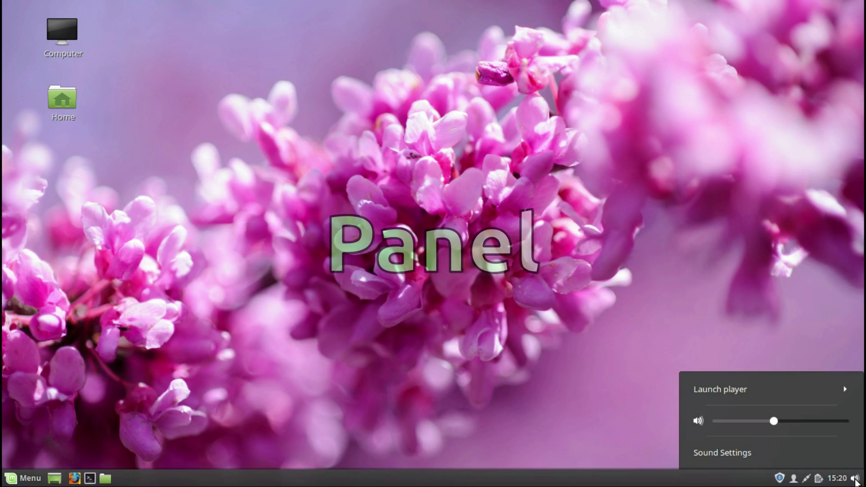
{"action": "left_click", "coordinate": [855, 480]}
{"action": "left_click", "coordinate": [838, 480]}
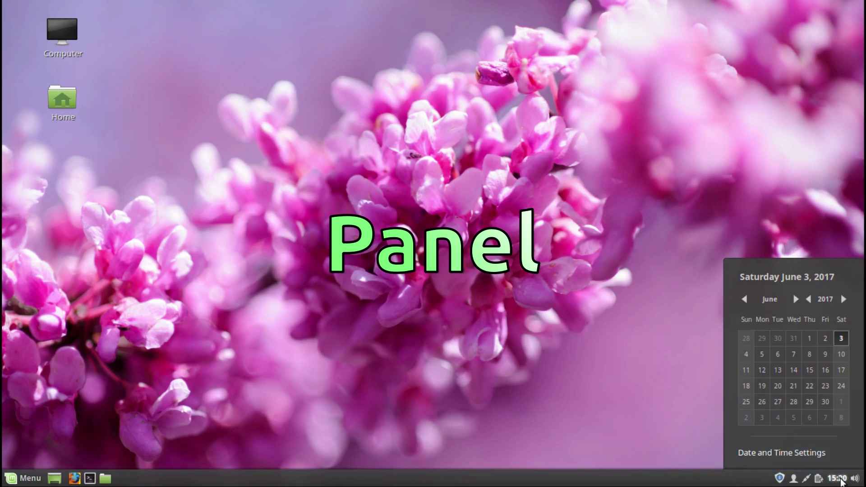
{"action": "left_click", "coordinate": [839, 480]}
{"action": "left_click", "coordinate": [819, 479]}
{"action": "left_click", "coordinate": [819, 480]}
Step: Check the network and user menu popups, then launch Update Manager from the shield applet
{"action": "left_click", "coordinate": [807, 481]}
{"action": "left_click", "coordinate": [808, 481]}
{"action": "left_click", "coordinate": [794, 481]}
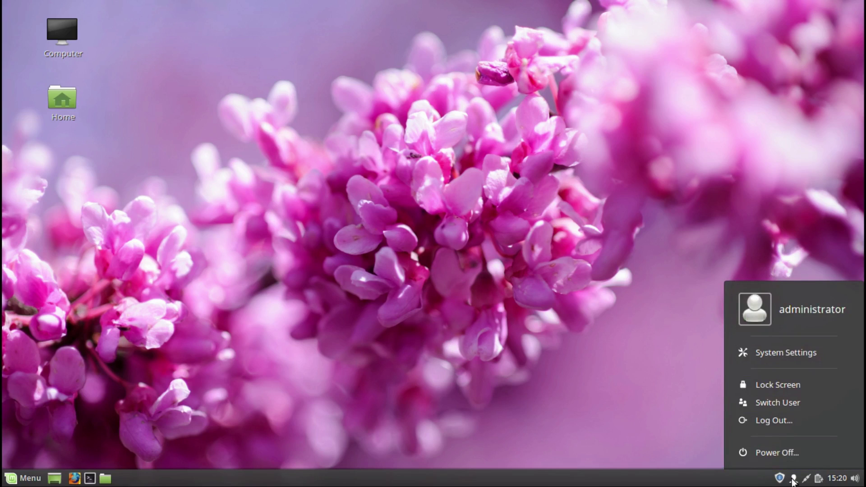
{"action": "left_click", "coordinate": [780, 479]}
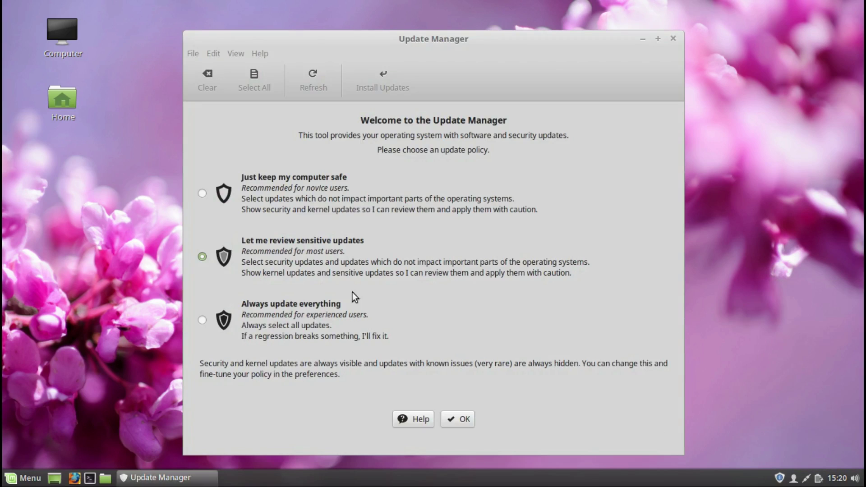
Step: Accept the 'Let me review sensitive updates' policy, scroll the 8 updates, and close Update Manager
{"action": "left_click", "coordinate": [462, 418]}
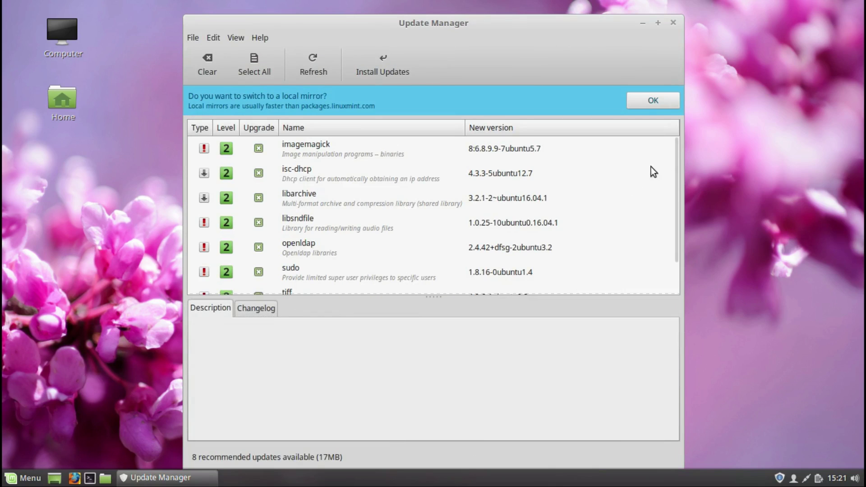
{"action": "left_click_drag", "start_coordinate": [673, 169], "coordinate": [672, 233]}
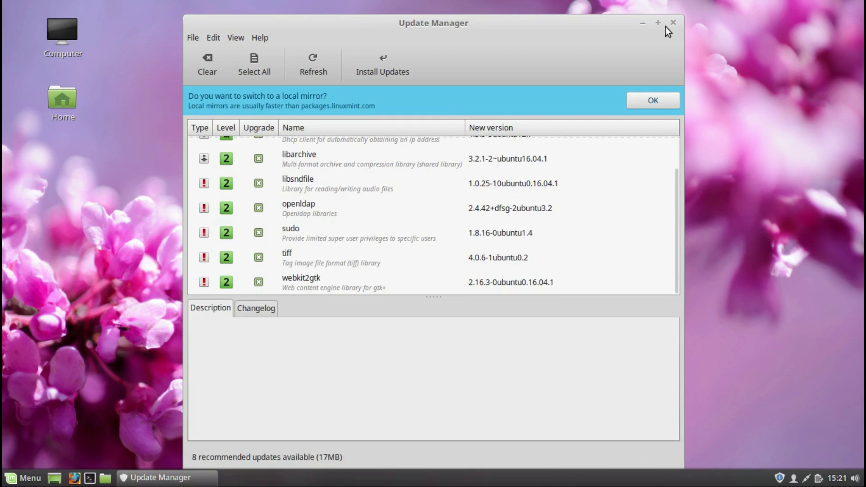
{"action": "left_click", "coordinate": [672, 23]}
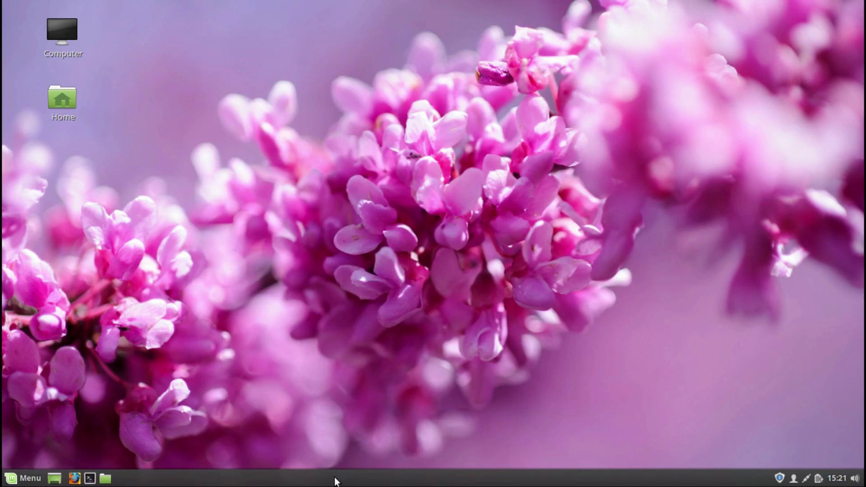
{"action": "right_click", "coordinate": [333, 484]}
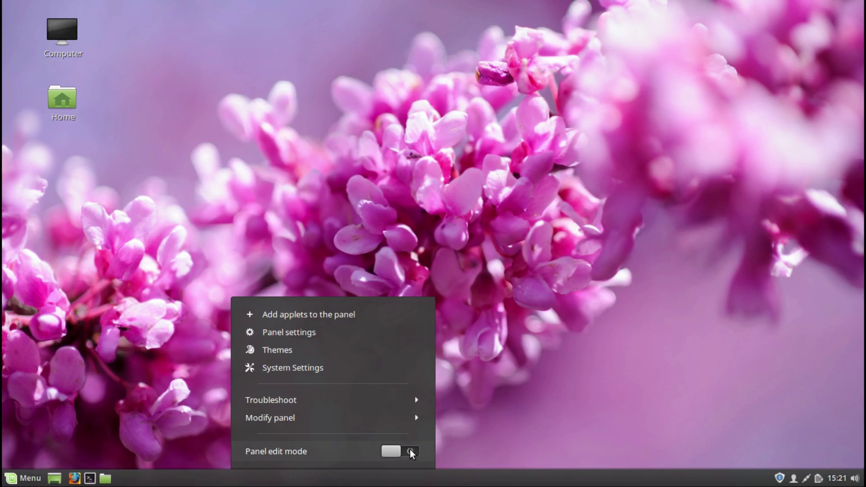
{"action": "left_click", "coordinate": [416, 422]}
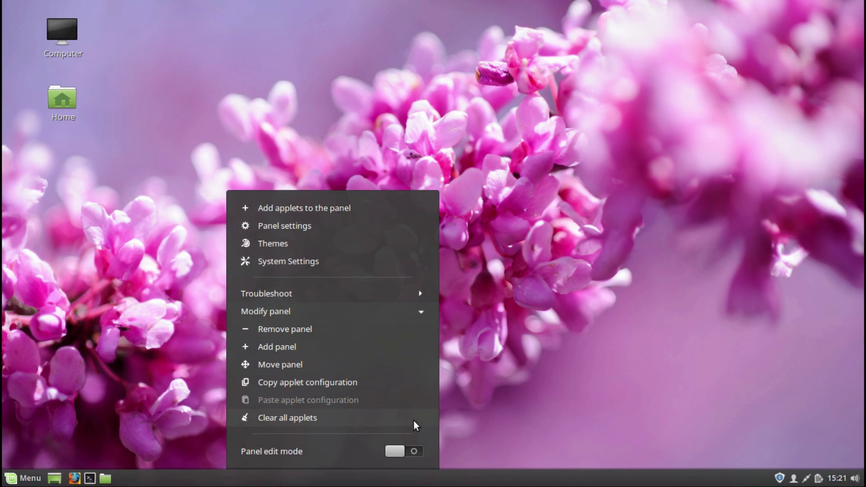
{"action": "left_click", "coordinate": [423, 314]}
{"action": "left_click", "coordinate": [418, 399]}
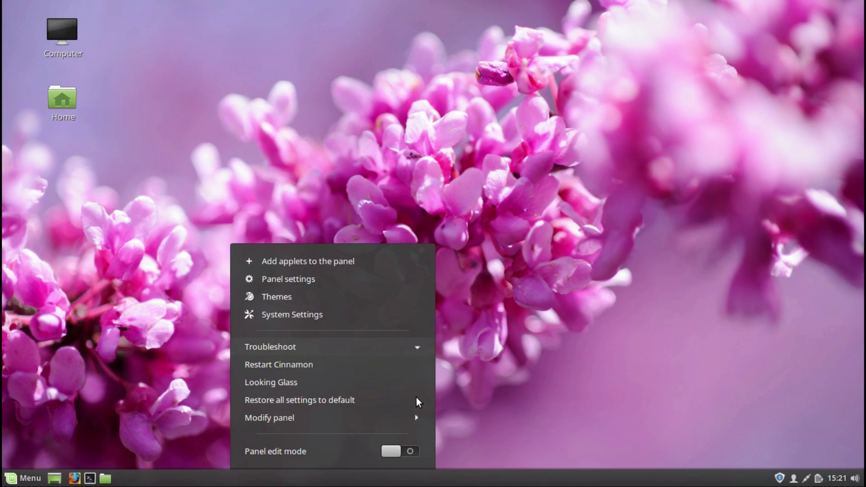
{"action": "left_click", "coordinate": [415, 349]}
{"action": "left_click", "coordinate": [358, 366]}
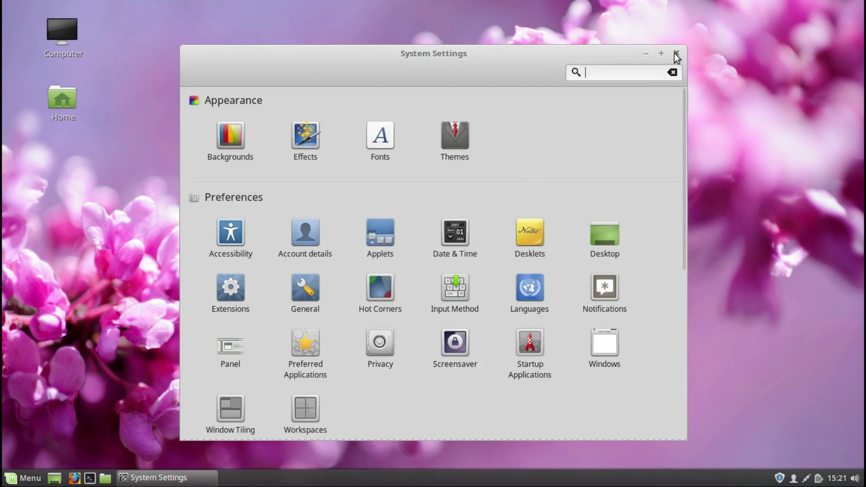
{"action": "left_click", "coordinate": [677, 55]}
{"action": "right_click", "coordinate": [421, 482]}
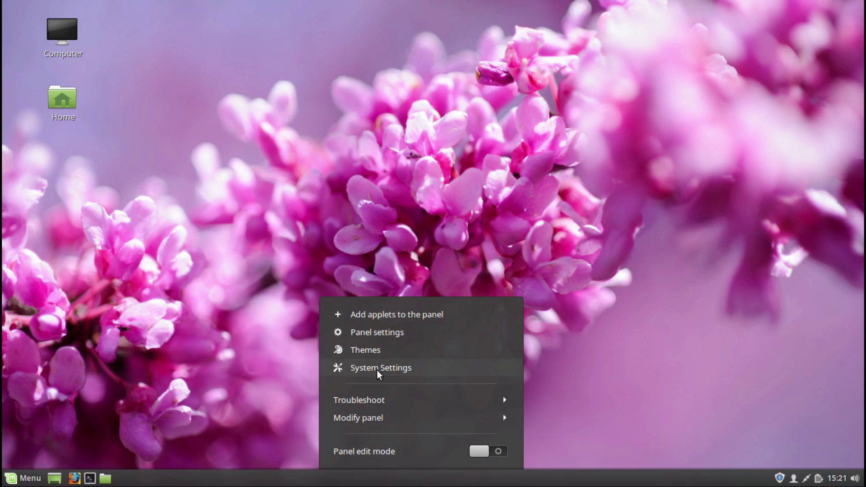
{"action": "left_click", "coordinate": [375, 356]}
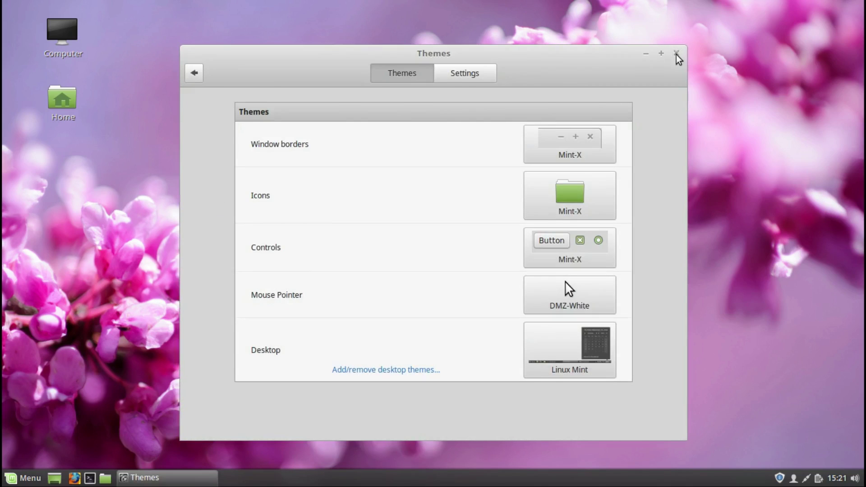
{"action": "left_click", "coordinate": [676, 54]}
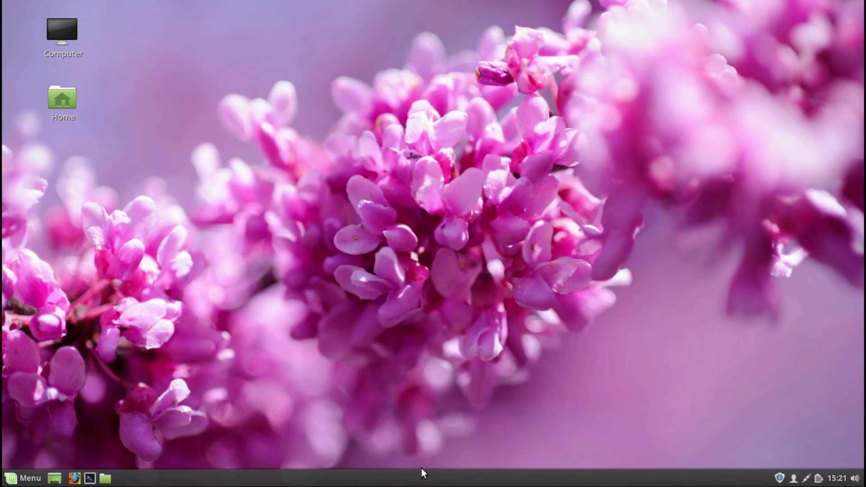
{"action": "right_click", "coordinate": [420, 482]}
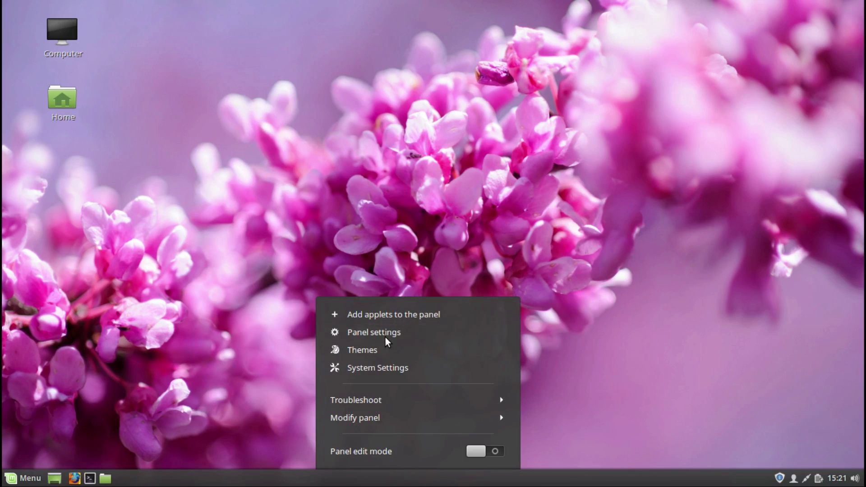
{"action": "left_click", "coordinate": [385, 336]}
{"action": "left_click", "coordinate": [677, 54]}
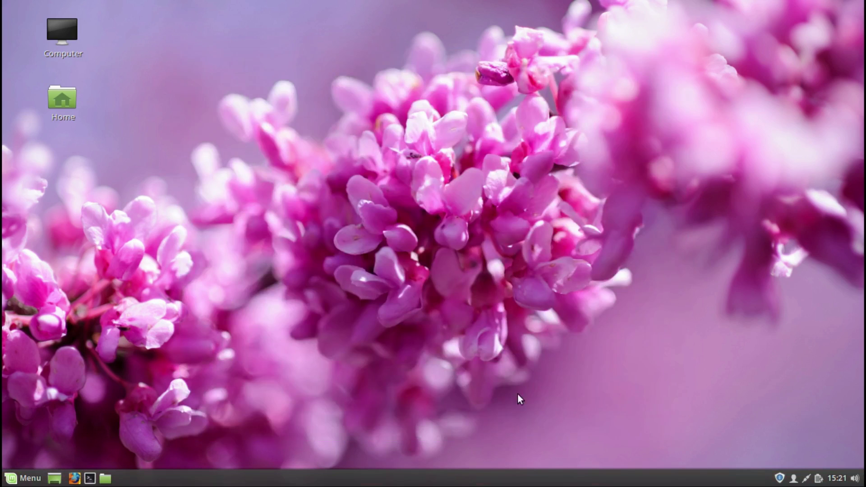
{"action": "right_click", "coordinate": [481, 482]}
Step: Browse the applets available to add, close the Applets settings, and open the home folder and a terminal
{"action": "left_click", "coordinate": [462, 314]}
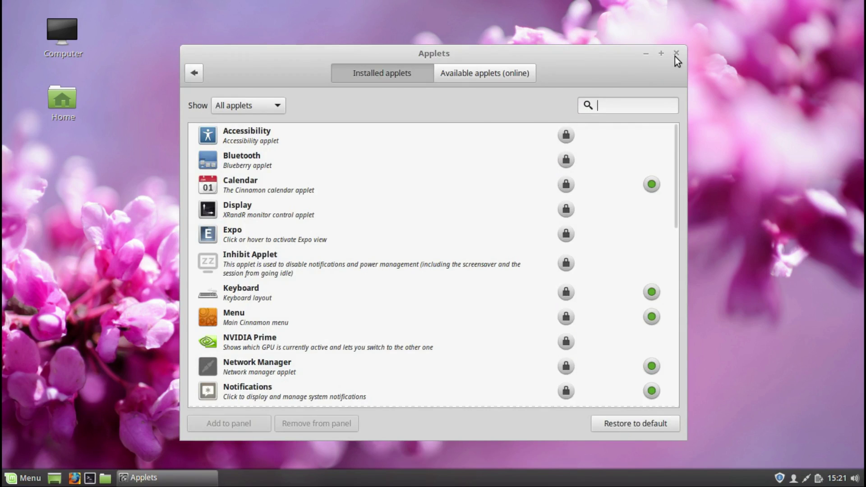
{"action": "left_click", "coordinate": [677, 55]}
{"action": "left_click", "coordinate": [90, 479]}
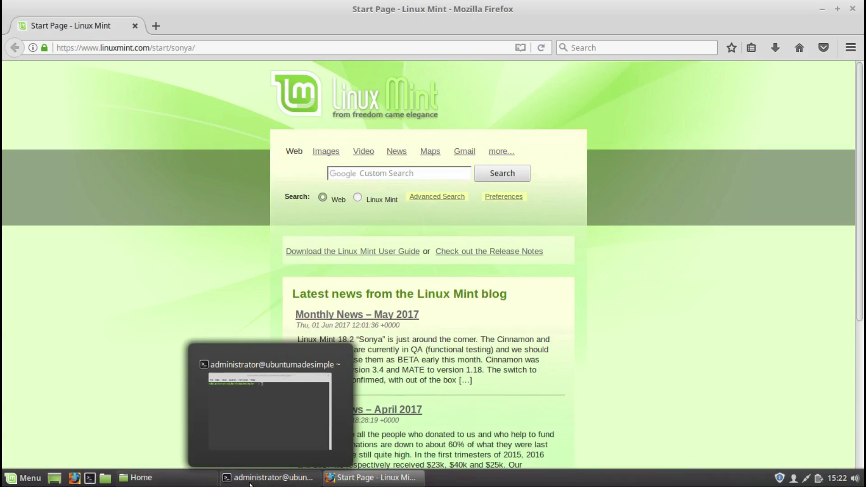
{"action": "mouse_move", "coordinate": [364, 482]}
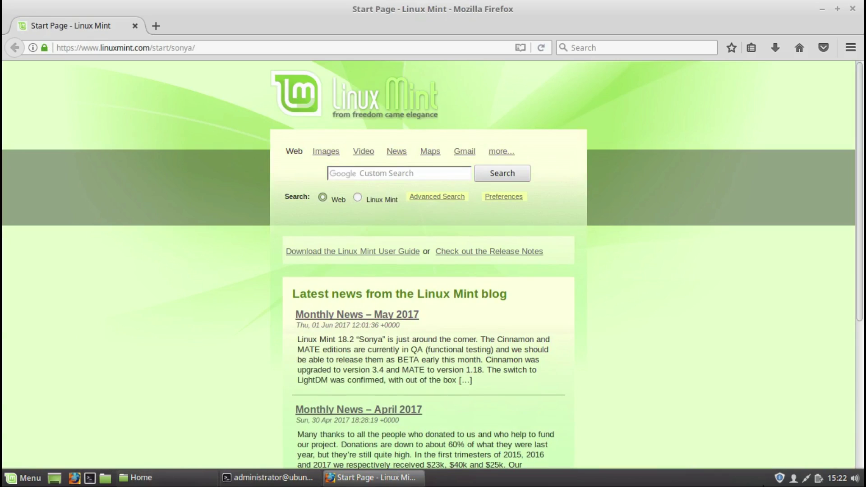
Step: Close the Firefox, terminal and Home folder windows
{"action": "left_click", "coordinate": [853, 9]}
{"action": "left_click", "coordinate": [623, 119]}
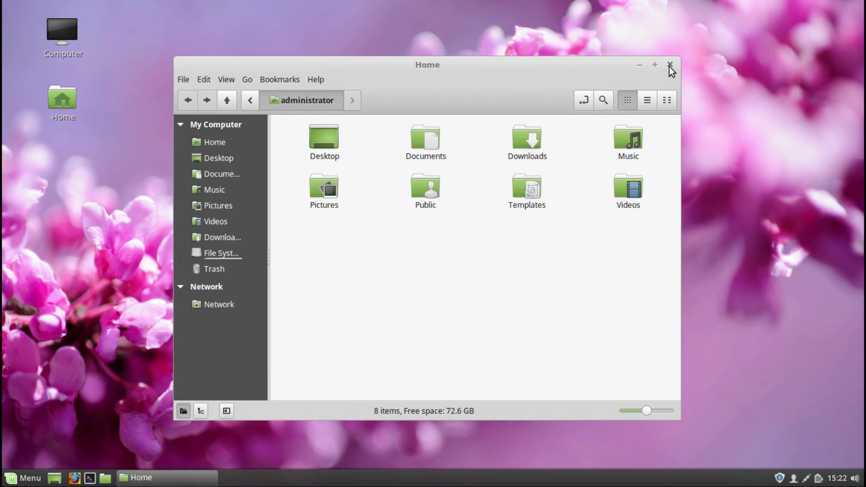
{"action": "left_click", "coordinate": [671, 66]}
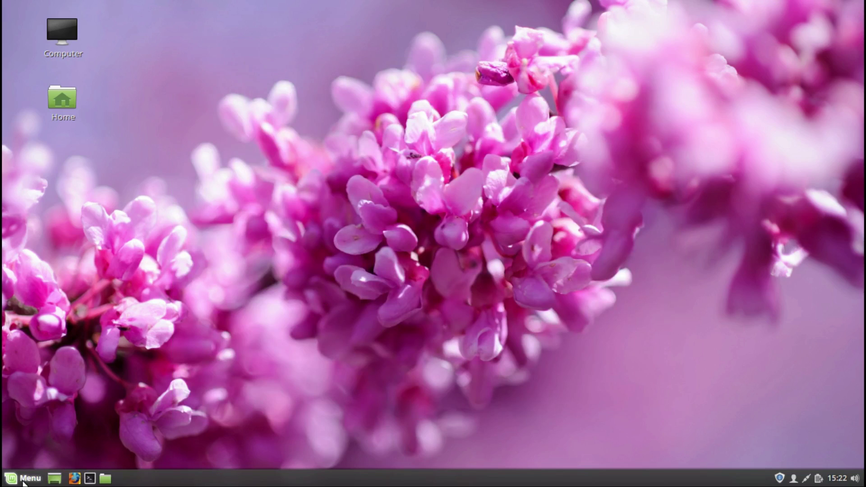
Step: View the Menu applet's About dialog and close it
{"action": "right_click", "coordinate": [24, 479]}
{"action": "left_click", "coordinate": [40, 418]}
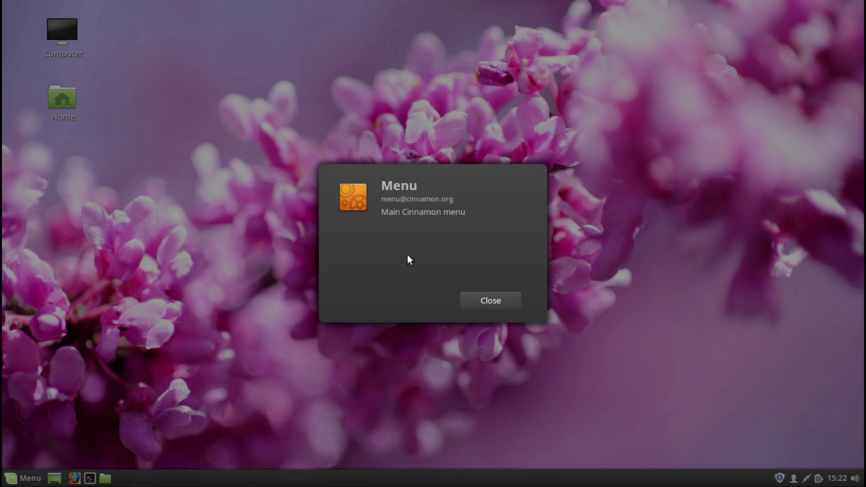
{"action": "left_click", "coordinate": [479, 301]}
Step: Check the Menu applet configuration's Menu tab, close it, and open the main menu
{"action": "right_click", "coordinate": [23, 481]}
{"action": "left_click", "coordinate": [43, 435]}
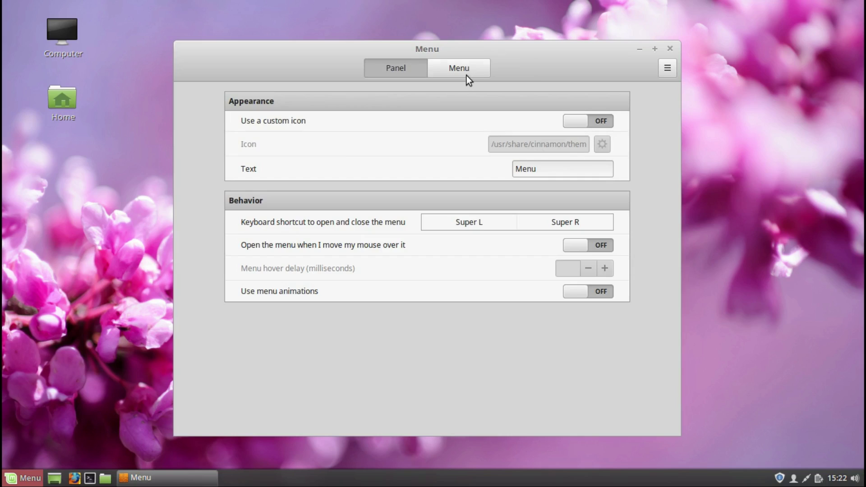
{"action": "left_click", "coordinate": [466, 77]}
{"action": "left_click", "coordinate": [671, 49]}
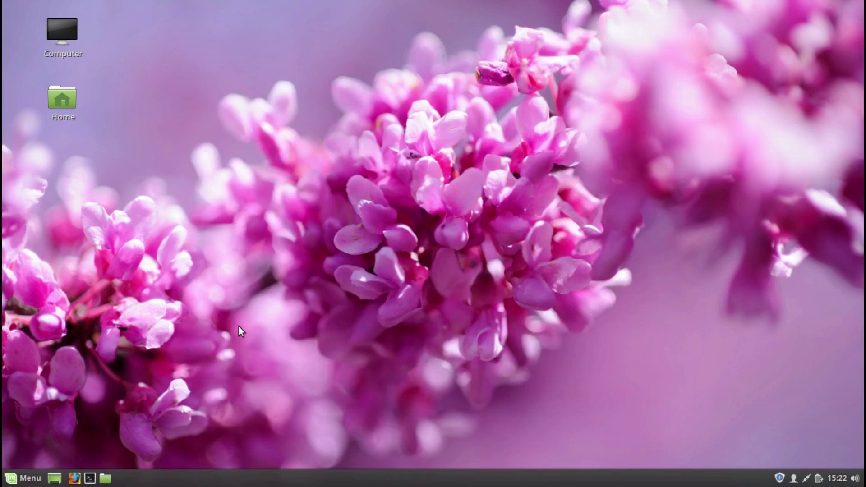
{"action": "left_click", "coordinate": [30, 478]}
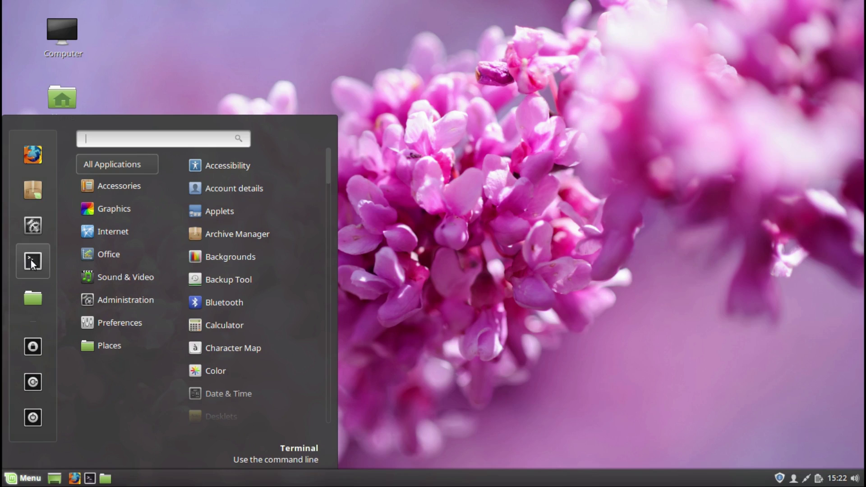
Step: Tile the System Settings window to the top edge, then maximize it
{"action": "mouse_move", "coordinate": [32, 264]}
{"action": "left_mouse_down"}
{"action": "mouse_move", "coordinate": [180, 246]}
{"action": "mouse_move", "coordinate": [39, 257]}
{"action": "mouse_move", "coordinate": [35, 266]}
{"action": "left_mouse_up"}
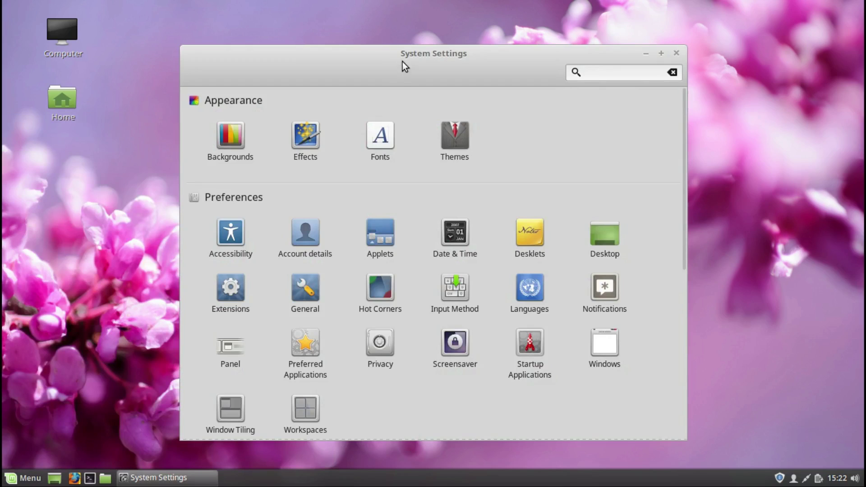
{"action": "left_click_drag", "start_coordinate": [405, 66], "coordinate": [412, 1]}
{"action": "left_click", "coordinate": [840, 9]}
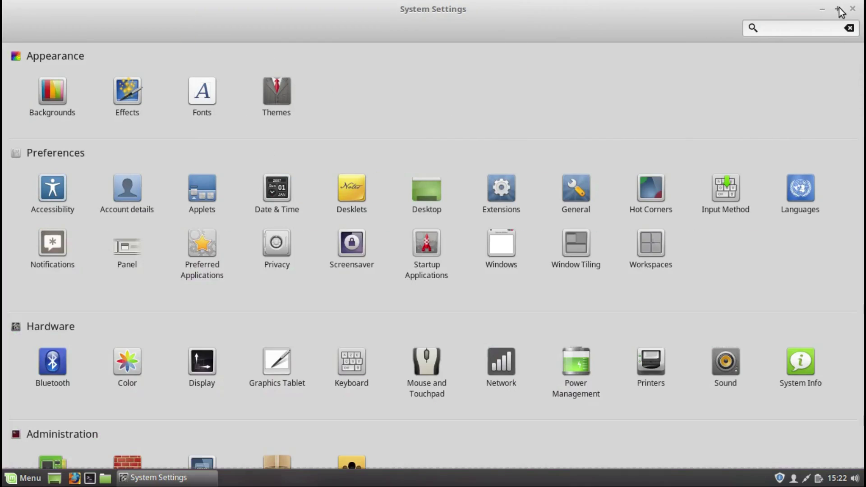
Step: Browse the Sarah, Serena, Sonya, Pictures and Linux Mint wallpaper collections in Backgrounds
{"action": "left_click", "coordinate": [53, 96]}
{"action": "left_click", "coordinate": [53, 96]}
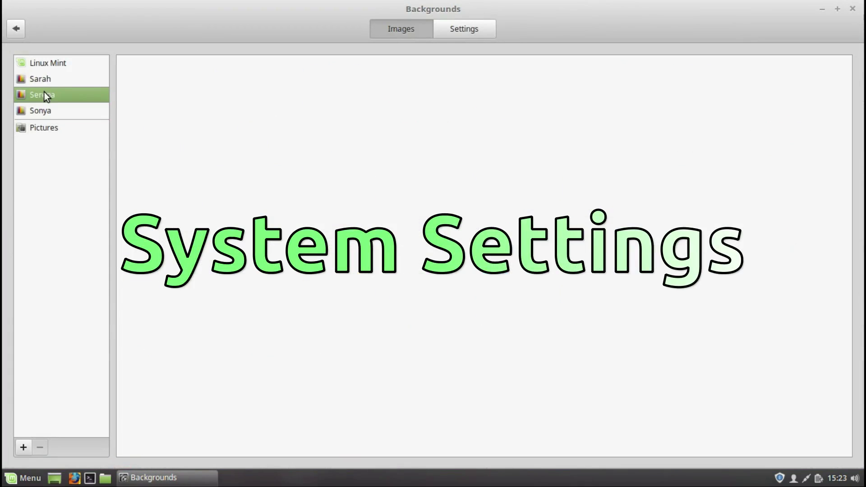
{"action": "left_click", "coordinate": [40, 84]}
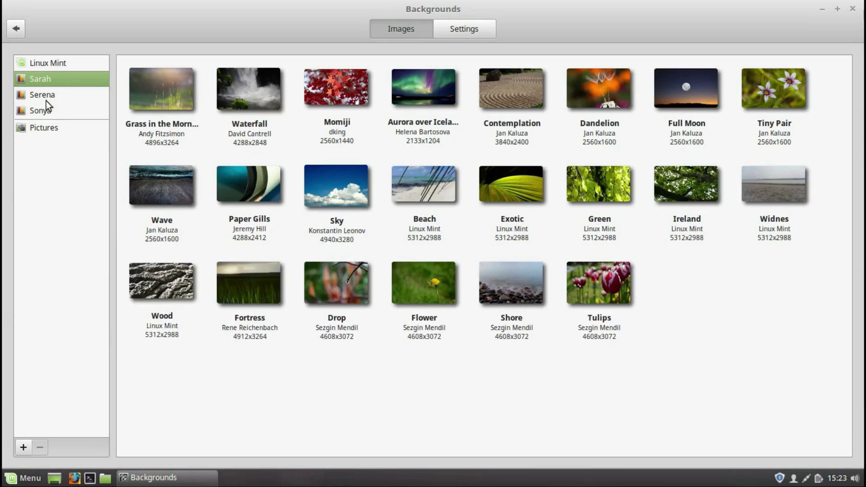
{"action": "left_click", "coordinate": [46, 100]}
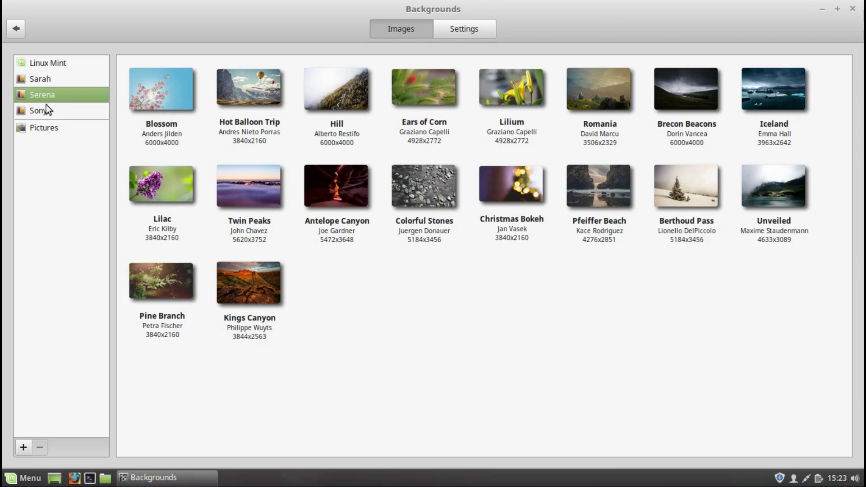
{"action": "left_click", "coordinate": [47, 108]}
{"action": "left_click", "coordinate": [45, 130]}
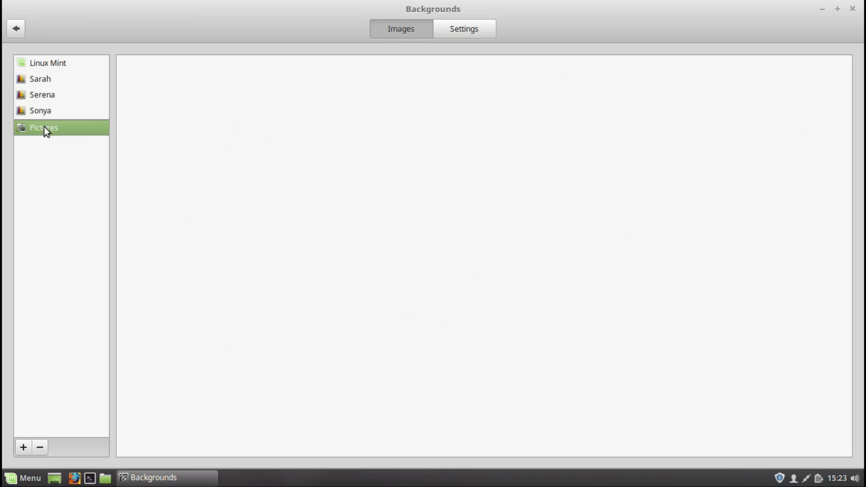
{"action": "left_click", "coordinate": [37, 64]}
{"action": "left_click", "coordinate": [23, 448]}
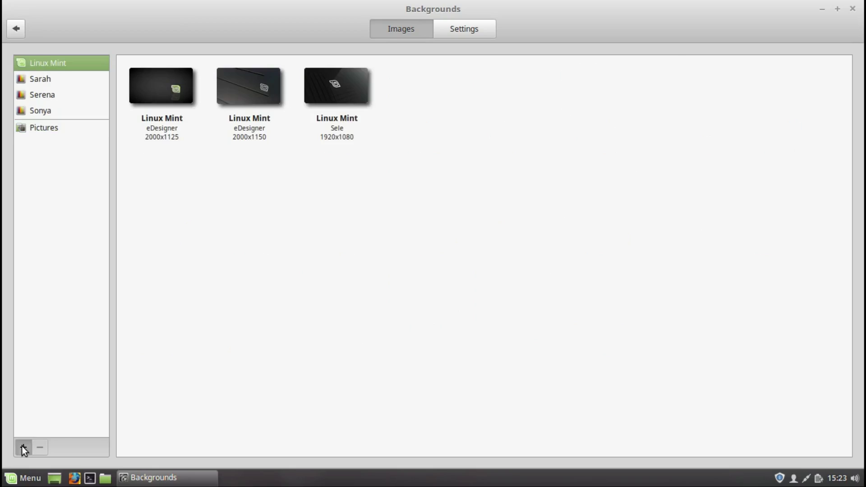
{"action": "left_click", "coordinate": [670, 58]}
Step: Turn on the slideshow with 1-minute delay and random order, keep Zoom aspect, then open Effects
{"action": "left_click", "coordinate": [469, 28]}
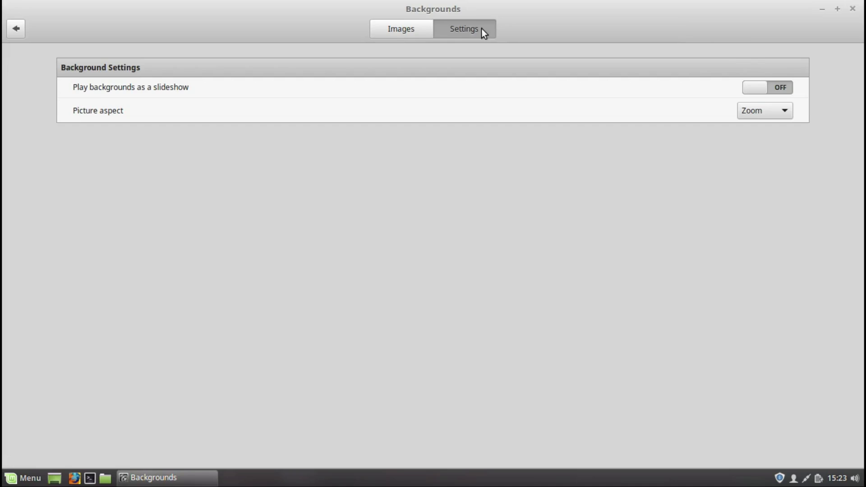
{"action": "left_click", "coordinate": [784, 87]}
{"action": "left_click", "coordinate": [753, 111]}
{"action": "left_click", "coordinate": [785, 135]}
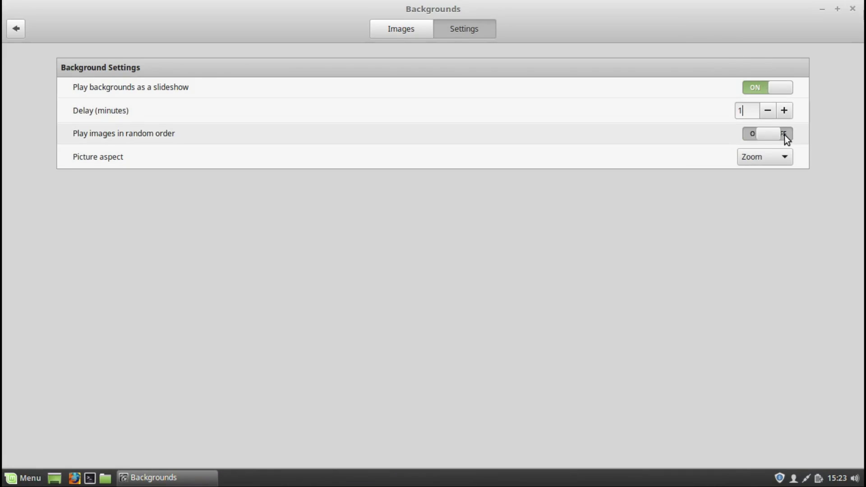
{"action": "left_click", "coordinate": [783, 157]}
{"action": "left_click", "coordinate": [784, 156]}
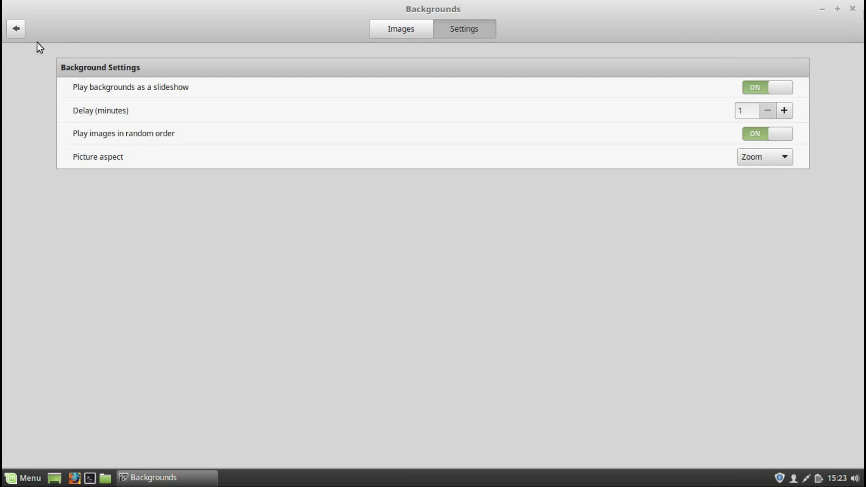
{"action": "left_click", "coordinate": [15, 29]}
{"action": "left_click", "coordinate": [126, 95]}
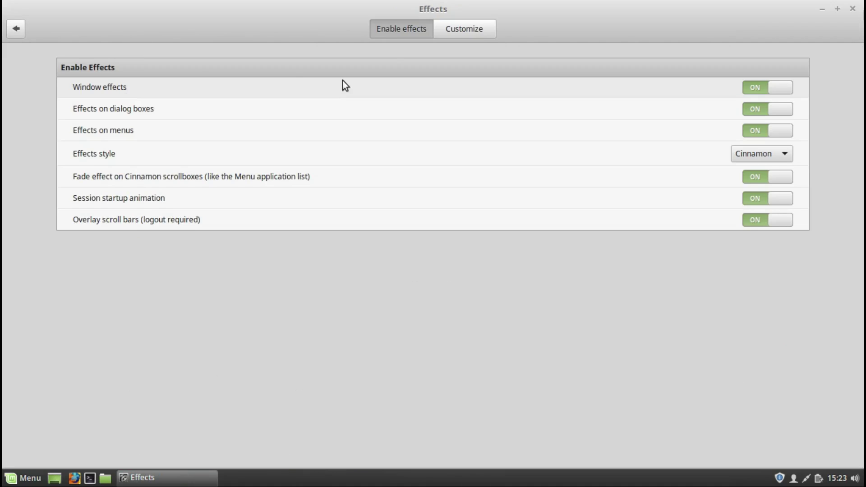
Step: Look over the Effects customization options and the Fonts settings
{"action": "left_click", "coordinate": [454, 28]}
{"action": "left_click", "coordinate": [15, 29]}
{"action": "left_click", "coordinate": [206, 90]}
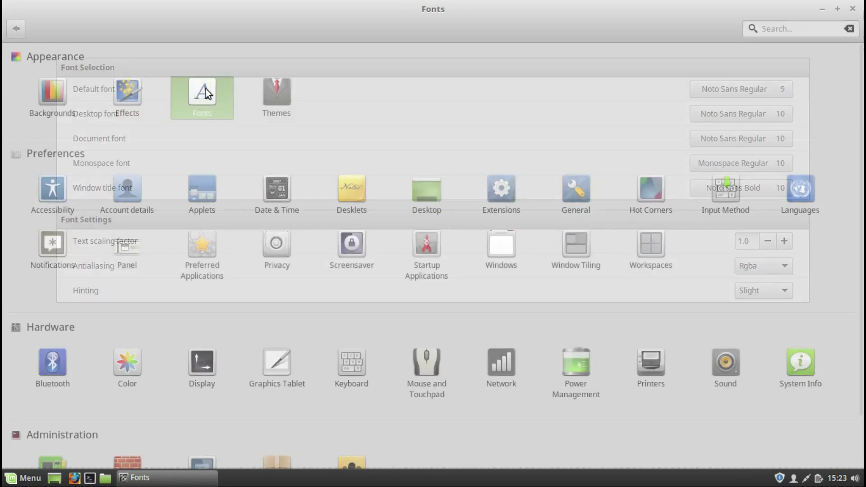
{"action": "left_click", "coordinate": [20, 29]}
Step: In Themes, set window borders to Mint-Y-Dark, icons to Mint-X-Grey and controls to Mint-Y-Dark
{"action": "left_click", "coordinate": [268, 95]}
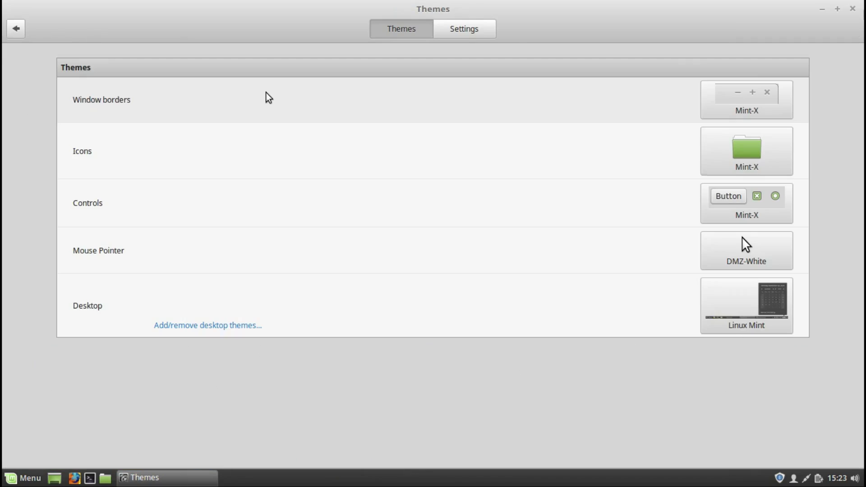
{"action": "left_click", "coordinate": [708, 98]}
{"action": "left_click", "coordinate": [762, 180]}
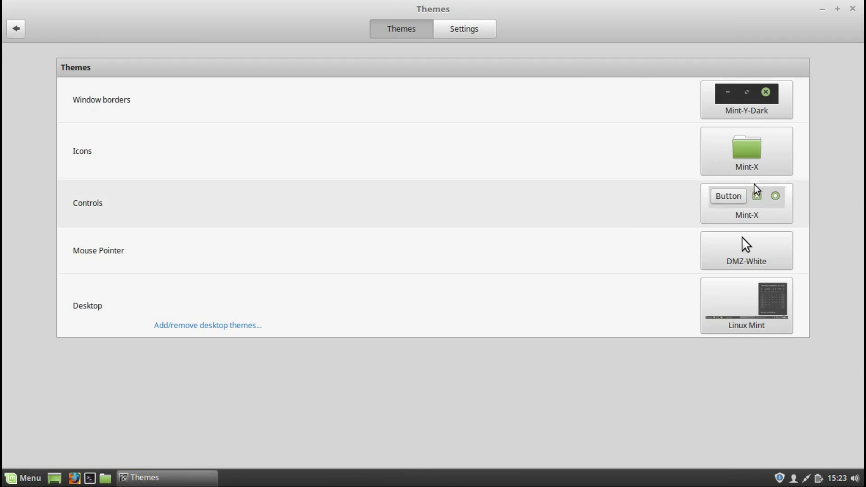
{"action": "left_click", "coordinate": [749, 157]}
{"action": "left_click", "coordinate": [725, 236]}
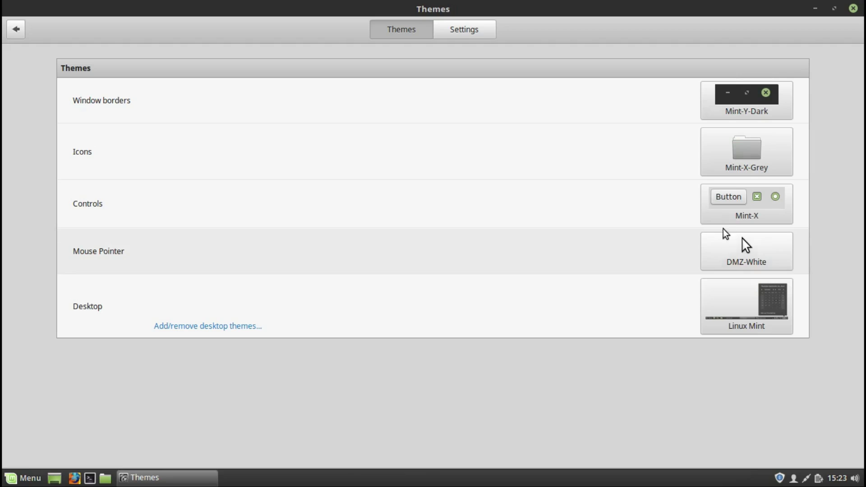
{"action": "left_click", "coordinate": [750, 212]}
{"action": "left_click", "coordinate": [749, 291]}
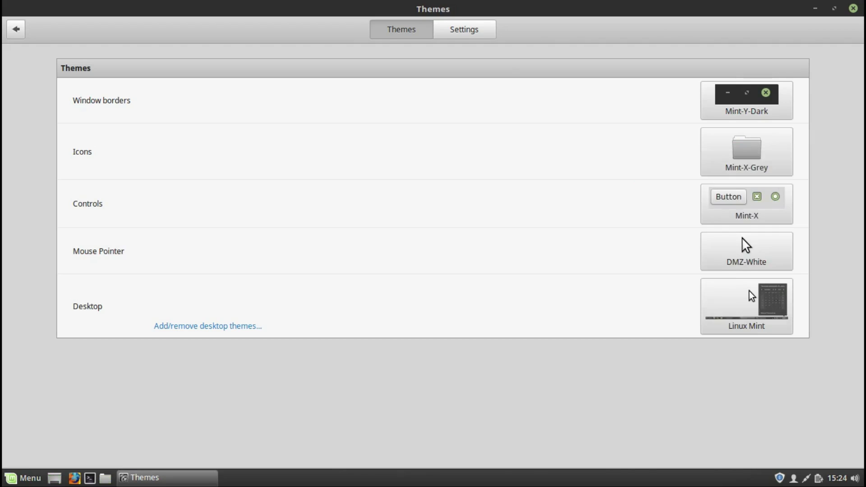
Step: Keep the DMZ-White pointer, set the desktop theme to Mint-Y-Dark, and view the Settings tab
{"action": "left_click", "coordinate": [741, 250]}
{"action": "left_click", "coordinate": [841, 259]}
{"action": "left_click", "coordinate": [745, 315]}
{"action": "left_click", "coordinate": [641, 314]}
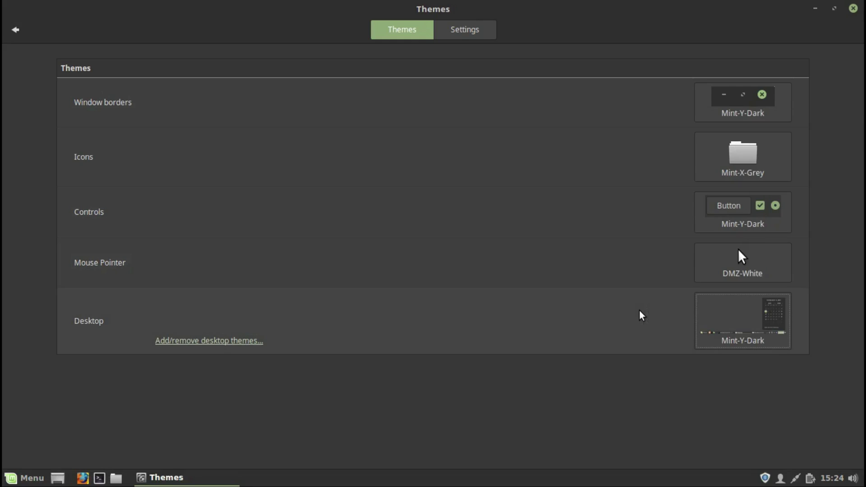
{"action": "left_click", "coordinate": [454, 32]}
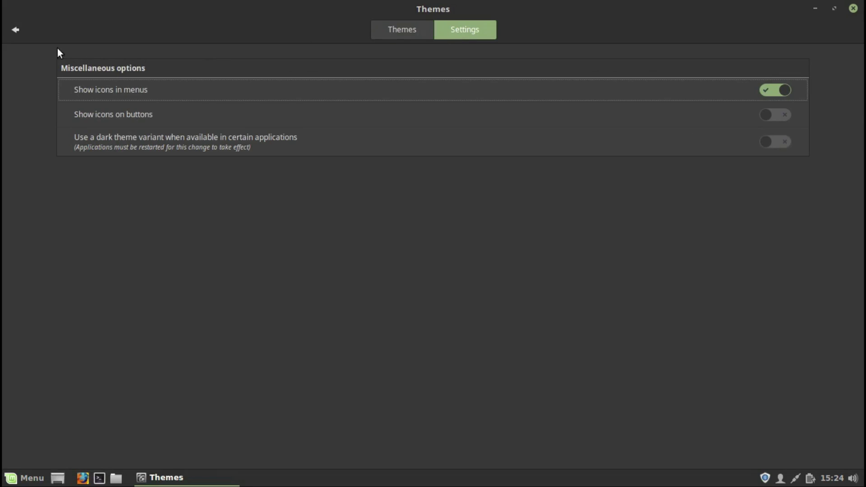
{"action": "left_click", "coordinate": [18, 35]}
Step: Look through the Accessibility keyboard, typing assistance and mouse pages
{"action": "left_click", "coordinate": [54, 191]}
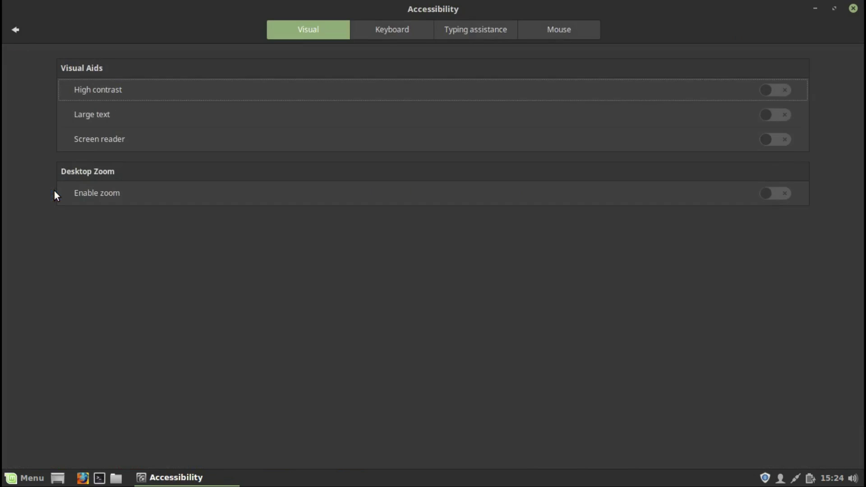
{"action": "left_click", "coordinate": [383, 32]}
{"action": "left_click", "coordinate": [468, 27]}
{"action": "left_click", "coordinate": [556, 27]}
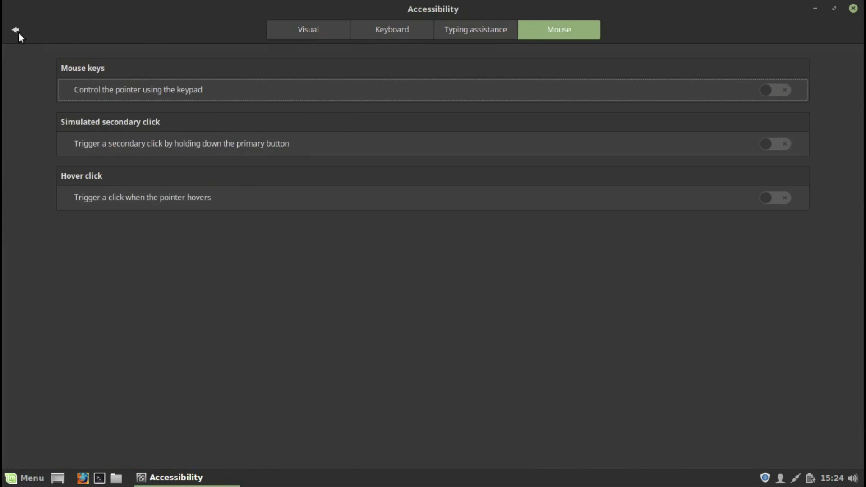
{"action": "left_click", "coordinate": [17, 31]}
Step: Look through Account details, the online Applets list and Date & Time settings
{"action": "left_click", "coordinate": [127, 189]}
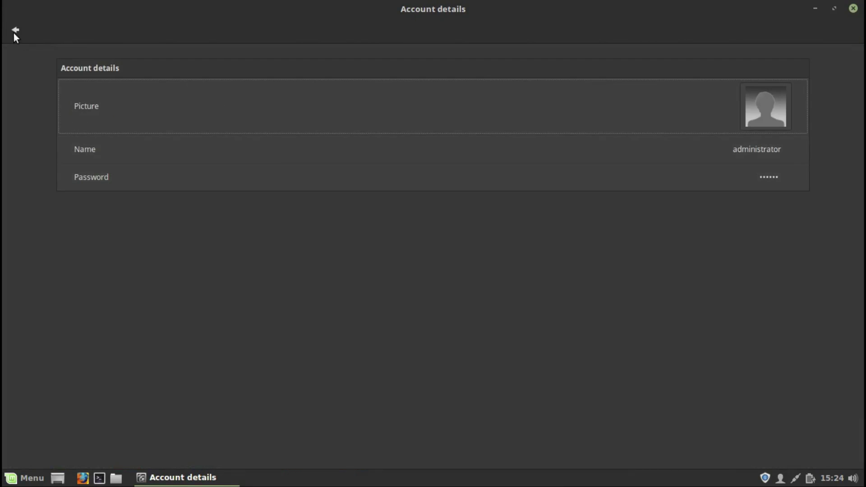
{"action": "left_click", "coordinate": [14, 32]}
{"action": "left_click", "coordinate": [209, 193]}
{"action": "left_click", "coordinate": [464, 38]}
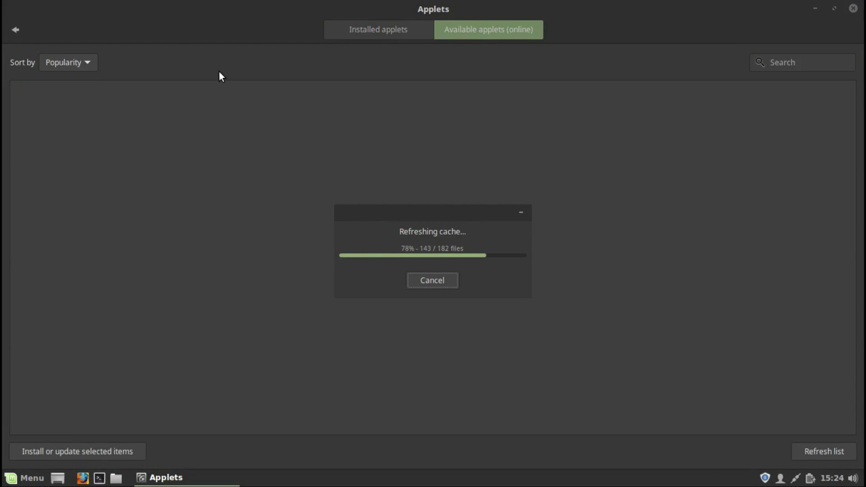
{"action": "left_click", "coordinate": [15, 29]}
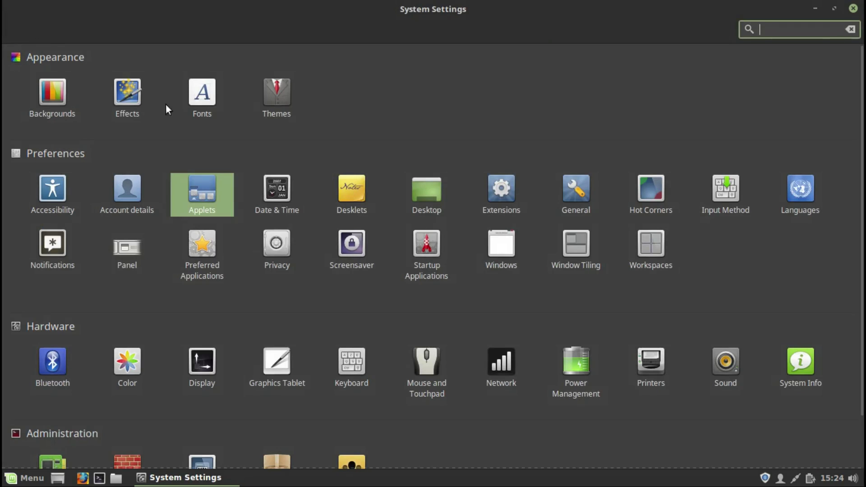
{"action": "left_click", "coordinate": [284, 187]}
{"action": "left_click", "coordinate": [13, 27]}
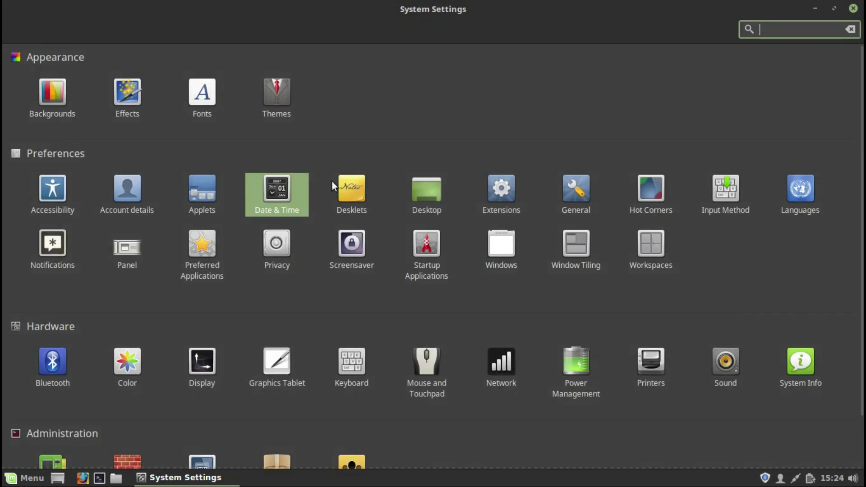
Step: Browse the online Desklets list and the general desklet settings
{"action": "left_click", "coordinate": [351, 188]}
{"action": "left_click", "coordinate": [426, 29]}
{"action": "left_click", "coordinate": [525, 27]}
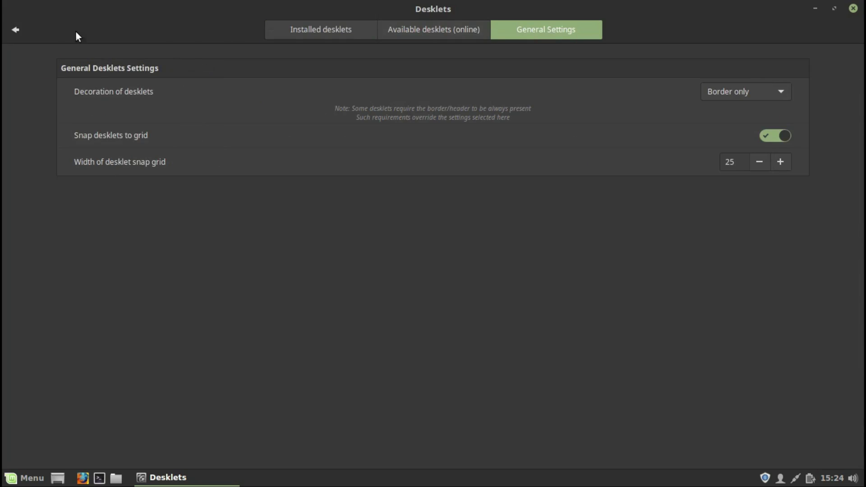
{"action": "left_click", "coordinate": [14, 31]}
Step: In Desktop settings, turn the Computer icon off and the Trash icon on
{"action": "left_click", "coordinate": [424, 192]}
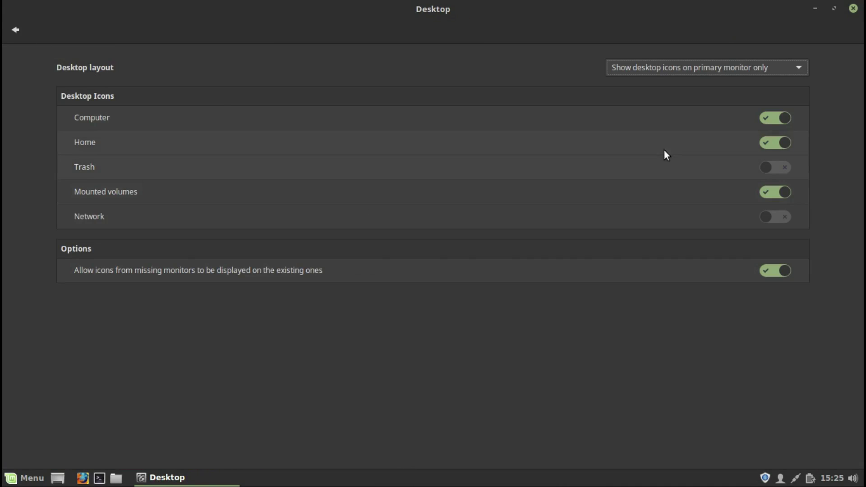
{"action": "left_click", "coordinate": [770, 121]}
{"action": "left_click", "coordinate": [786, 171]}
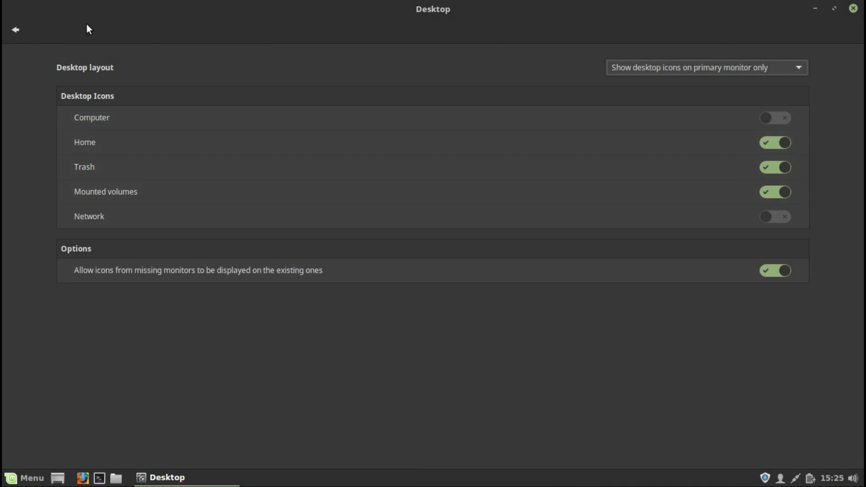
{"action": "left_click", "coordinate": [15, 30]}
Step: Look through the online Extensions list, General settings and Hot Corners
{"action": "left_click", "coordinate": [498, 186]}
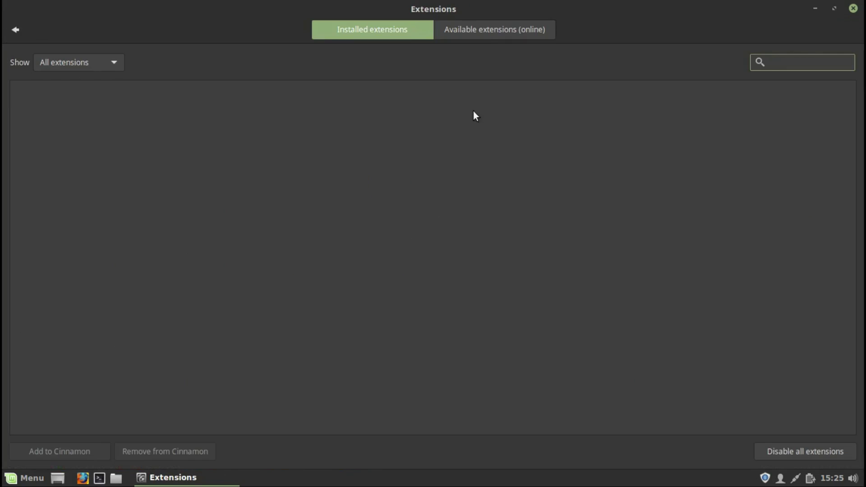
{"action": "left_click", "coordinate": [485, 28]}
{"action": "left_click", "coordinate": [15, 30]}
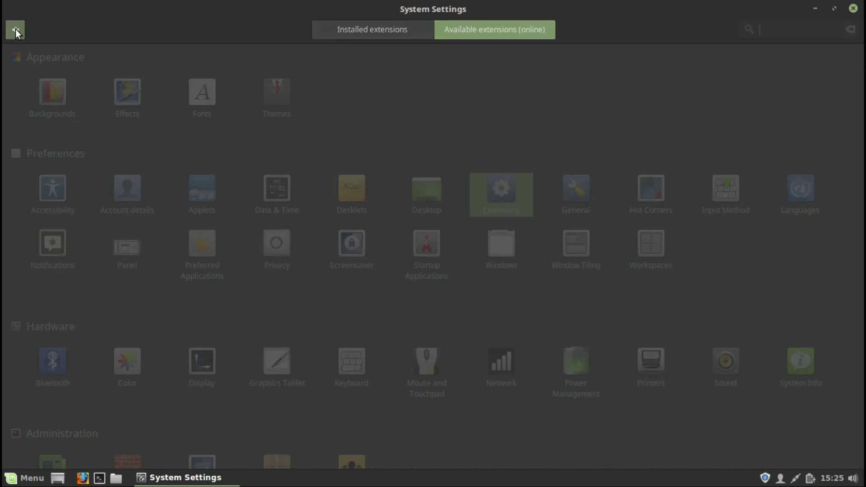
{"action": "left_click", "coordinate": [584, 188]}
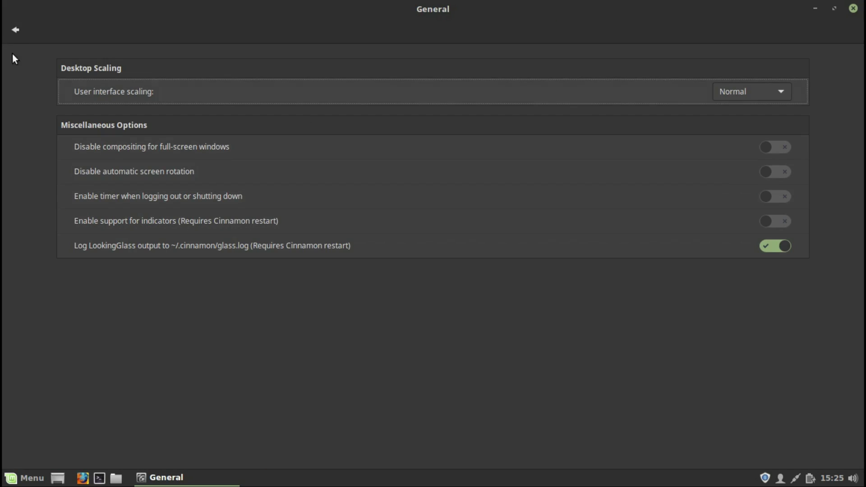
{"action": "left_click", "coordinate": [15, 29]}
{"action": "left_click", "coordinate": [654, 190]}
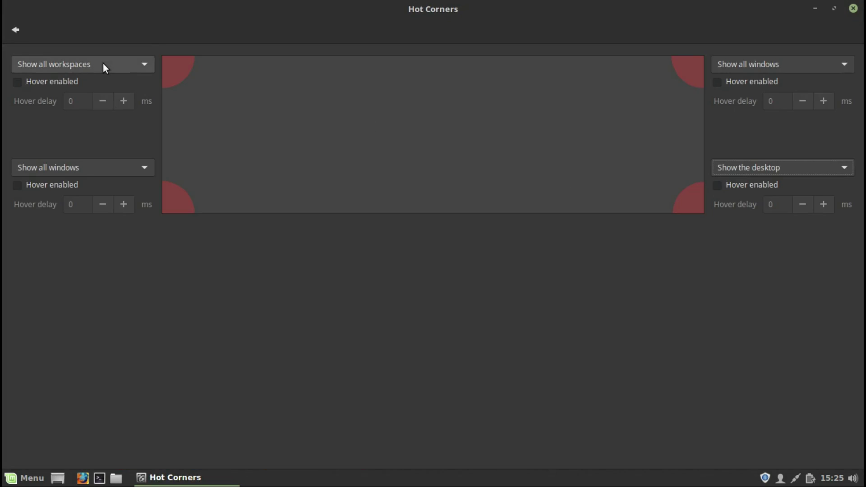
{"action": "left_click", "coordinate": [15, 29]}
Step: Check the Input Method and Language Settings window, then close it
{"action": "left_click", "coordinate": [727, 192]}
{"action": "left_click", "coordinate": [398, 115]}
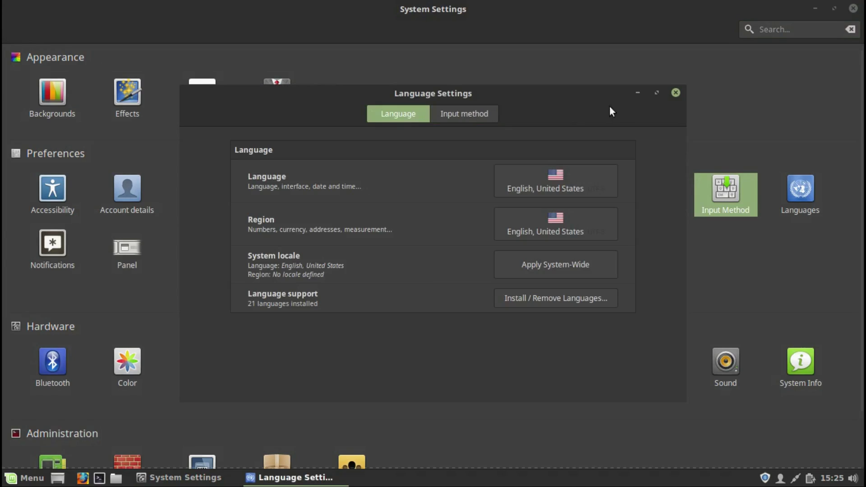
{"action": "left_click", "coordinate": [676, 92]}
{"action": "left_click", "coordinate": [676, 92]}
Step: Toggle notifications off and back on, keeping the media keys OSD size at Medium
{"action": "left_click", "coordinate": [45, 245]}
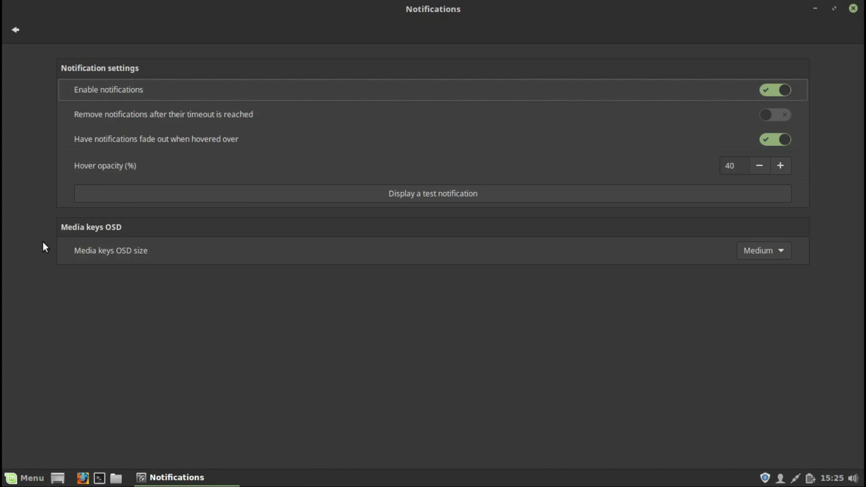
{"action": "left_click", "coordinate": [775, 93]}
{"action": "left_click", "coordinate": [783, 92]}
{"action": "left_click", "coordinate": [773, 253]}
{"action": "left_click", "coordinate": [774, 252]}
{"action": "left_click", "coordinate": [14, 31]}
Step: Glance at Panel settings, then keep Files and firefox as preferred applications
{"action": "left_click", "coordinate": [131, 246]}
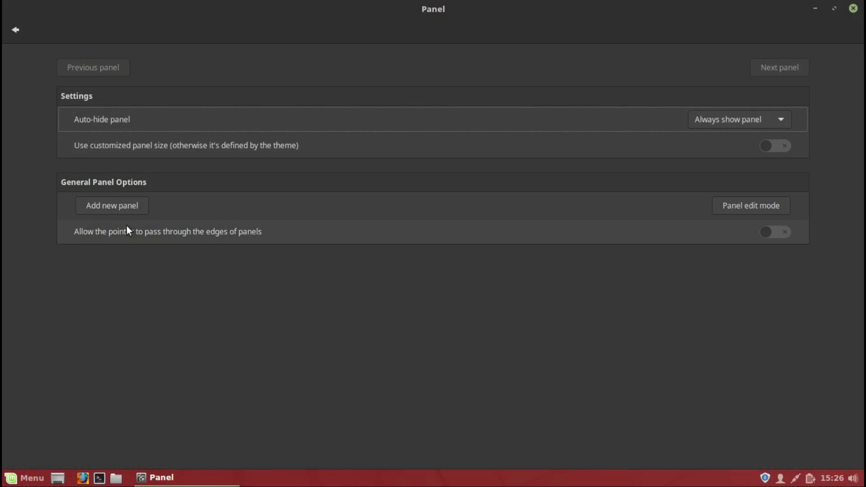
{"action": "left_click", "coordinate": [14, 32]}
{"action": "left_click", "coordinate": [202, 254]}
{"action": "left_click", "coordinate": [702, 91]}
{"action": "left_click", "coordinate": [702, 93]}
{"action": "left_click", "coordinate": [698, 119]}
{"action": "left_click", "coordinate": [672, 114]}
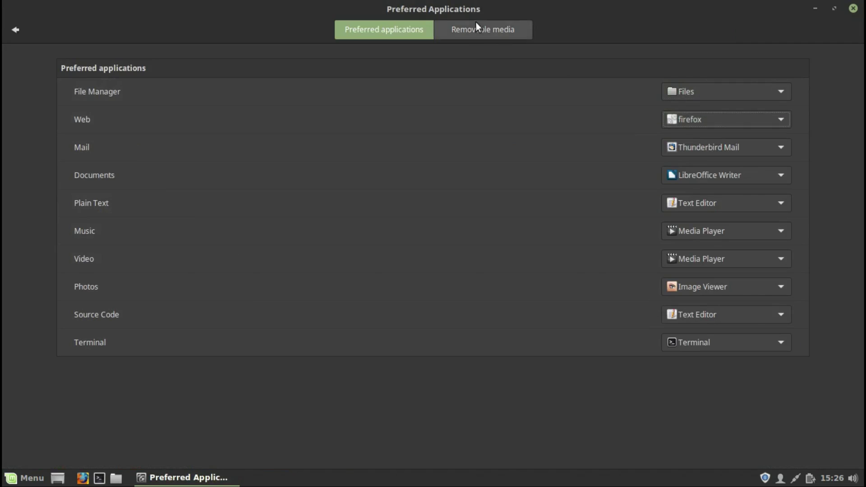
Step: Review removable media handling: audio CDs stay on Ask what to do, other media on audio DVD
{"action": "left_click", "coordinate": [477, 26]}
{"action": "left_click", "coordinate": [751, 115]}
{"action": "left_click", "coordinate": [751, 117]}
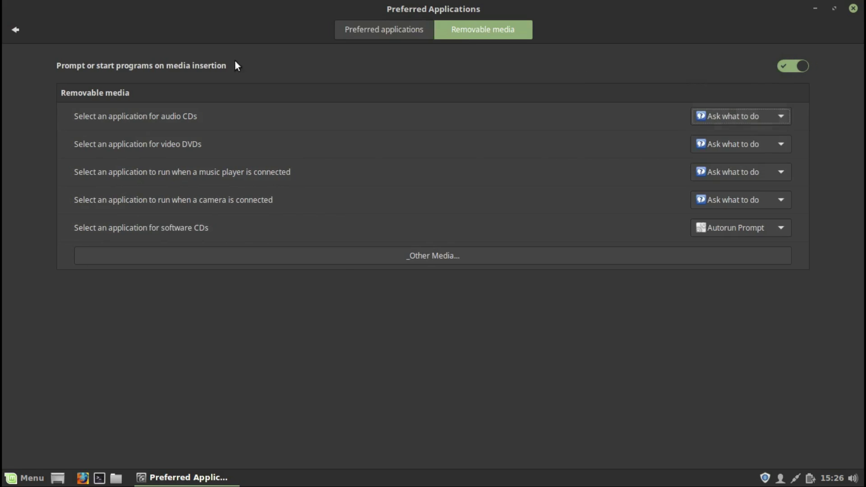
{"action": "left_click", "coordinate": [342, 258]}
{"action": "left_click", "coordinate": [435, 274]}
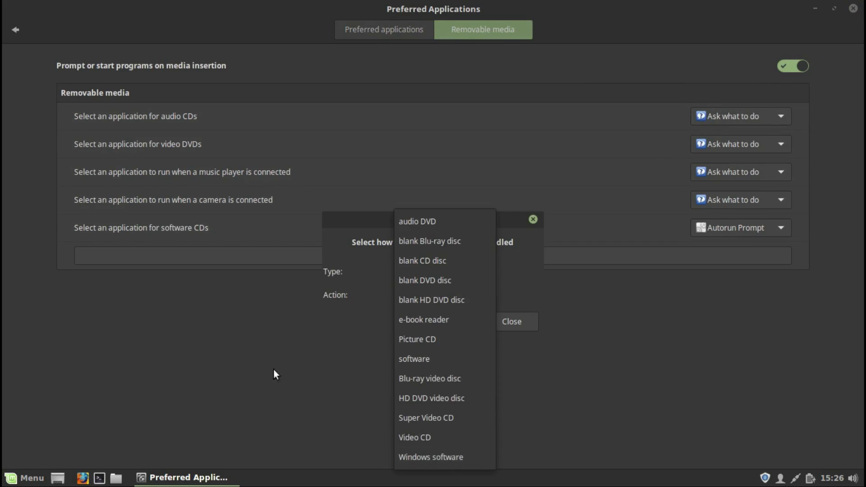
{"action": "left_click", "coordinate": [20, 49]}
{"action": "left_click", "coordinate": [533, 220]}
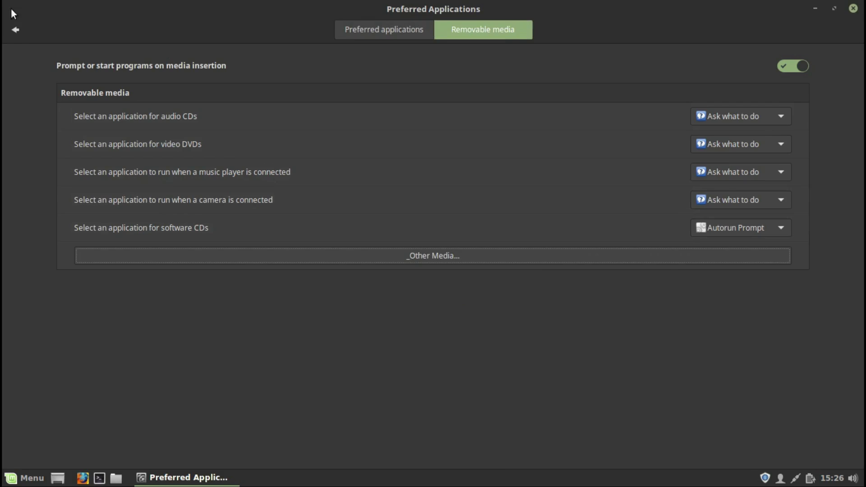
{"action": "left_click", "coordinate": [15, 29]}
Step: Look at Privacy, then preview the Abstractile and Anemone screensavers
{"action": "left_click", "coordinate": [280, 242]}
{"action": "left_click", "coordinate": [15, 30]}
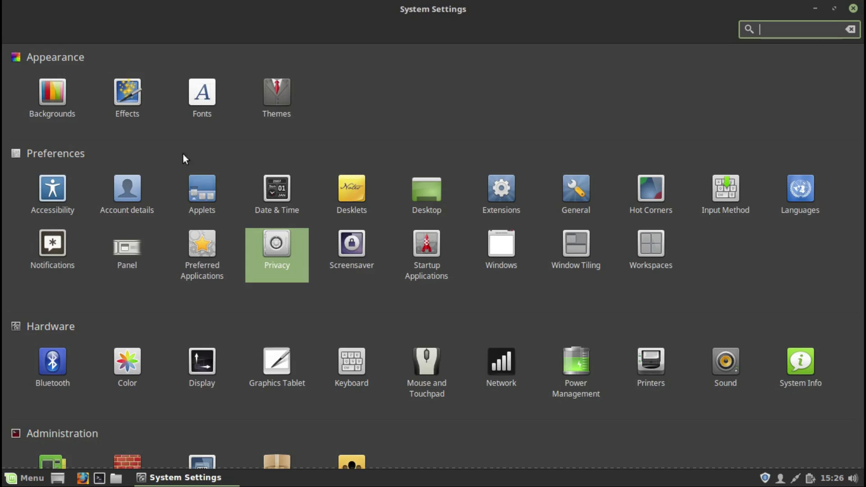
{"action": "left_click", "coordinate": [352, 246]}
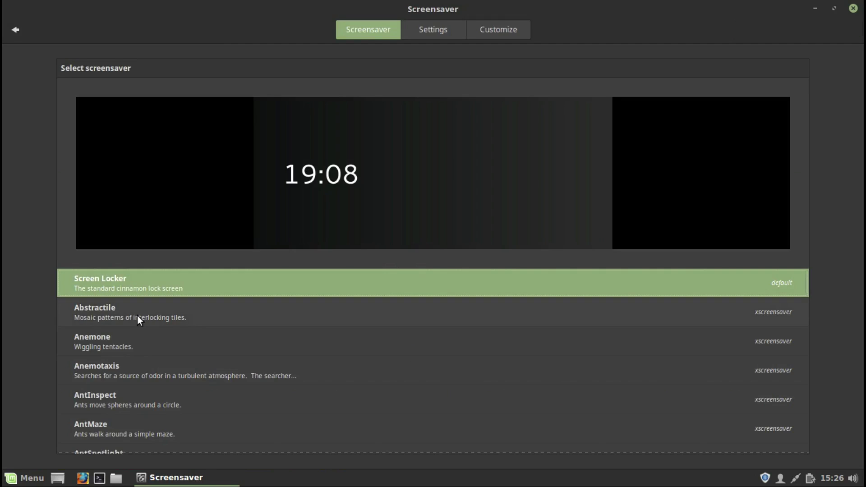
{"action": "left_click", "coordinate": [137, 317]}
{"action": "left_click", "coordinate": [126, 341]}
Step: Keep the screensaver delay at 10 minutes and locking immediate
{"action": "left_click", "coordinate": [436, 36]}
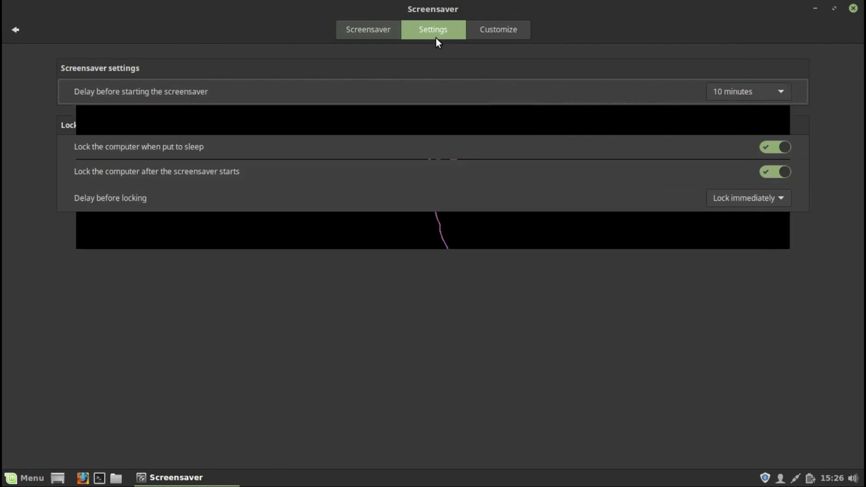
{"action": "left_click", "coordinate": [728, 86]}
{"action": "left_click", "coordinate": [730, 84]}
{"action": "left_click", "coordinate": [746, 201]}
{"action": "left_click", "coordinate": [746, 202]}
{"action": "left_click", "coordinate": [19, 33]}
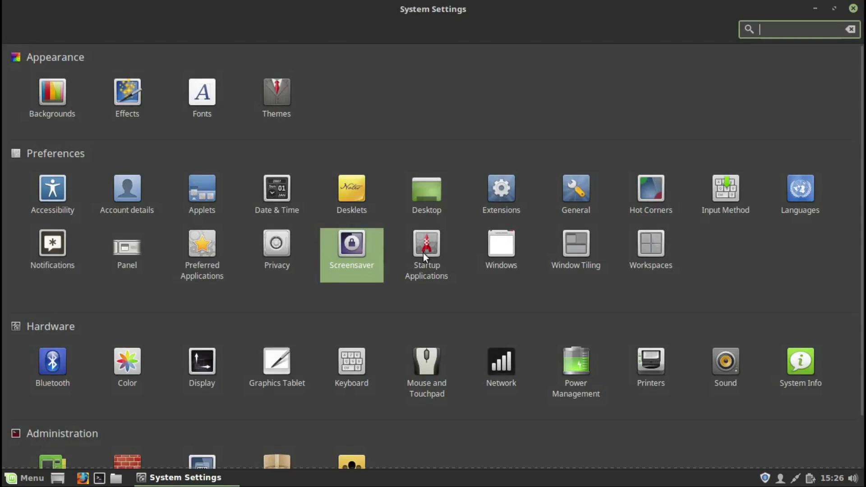
Step: Look through Startup Applications and the Windows behavior and switcher settings
{"action": "left_click", "coordinate": [425, 250]}
{"action": "left_click", "coordinate": [16, 30]}
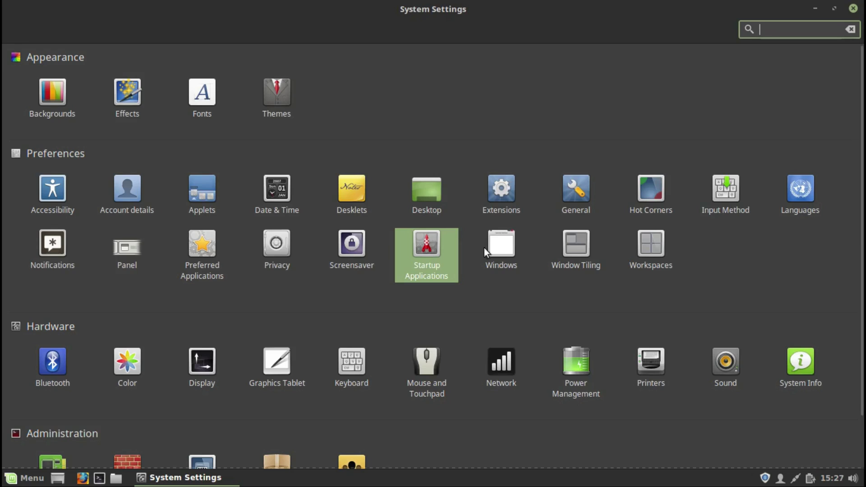
{"action": "left_click", "coordinate": [485, 248]}
{"action": "left_click", "coordinate": [433, 30]}
{"action": "left_click", "coordinate": [487, 30]}
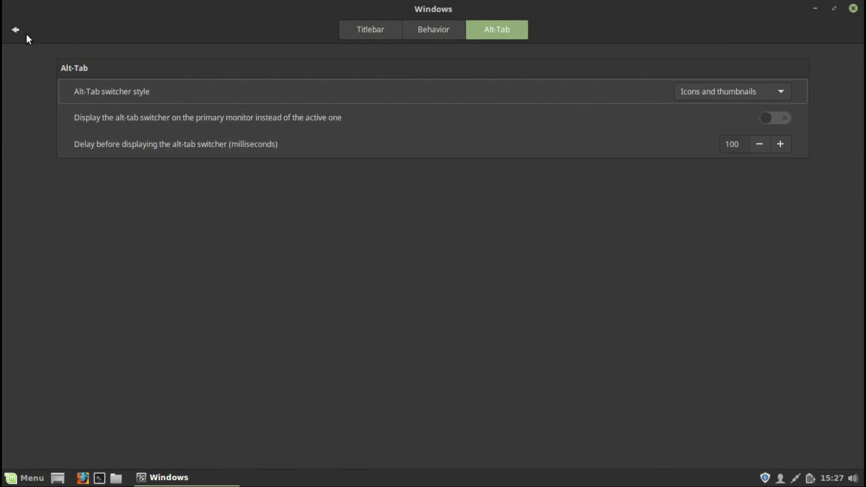
{"action": "left_click", "coordinate": [18, 31]}
Step: View Window Tiling and the Workspaces miscellaneous options, returning to the overview
{"action": "left_click", "coordinate": [574, 235]}
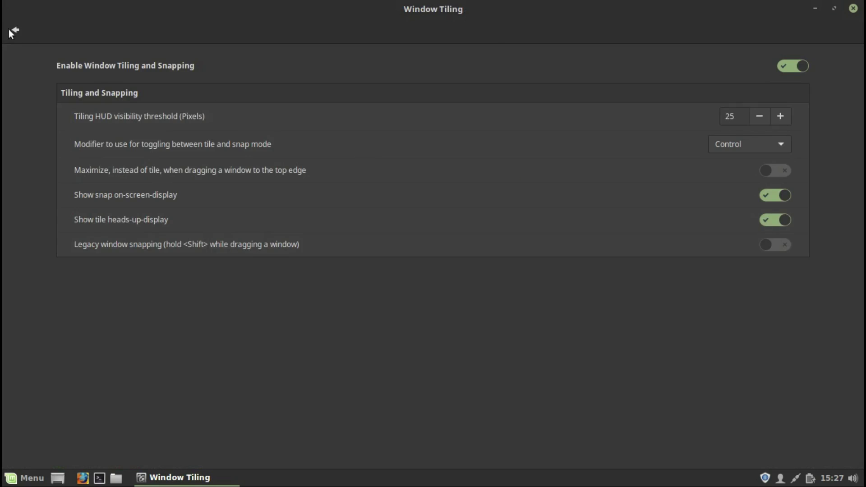
{"action": "left_click", "coordinate": [11, 33]}
{"action": "left_click", "coordinate": [646, 247]}
{"action": "left_click", "coordinate": [474, 30]}
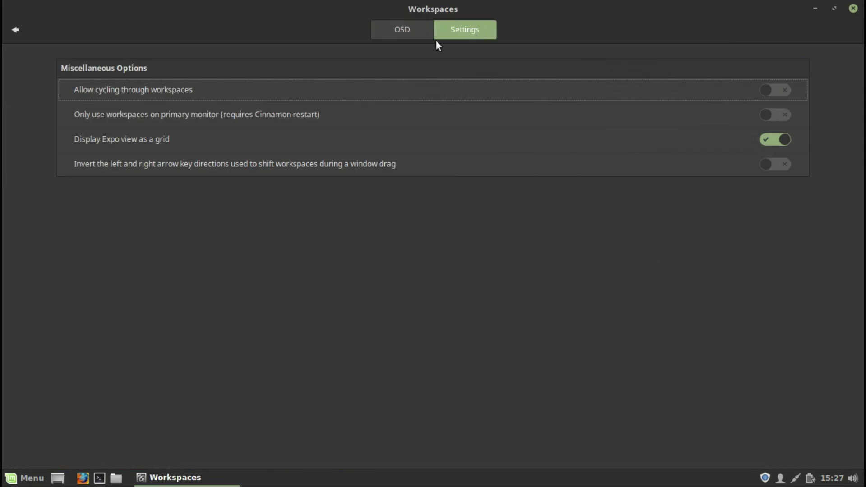
{"action": "left_click", "coordinate": [16, 31]}
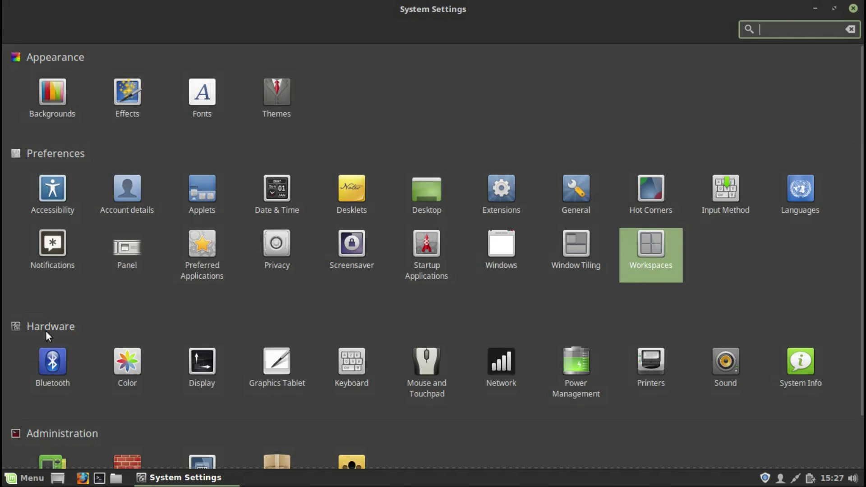
Step: Glance at Color, then apply and restore the previous Display configuration
{"action": "left_click", "coordinate": [125, 356]}
{"action": "left_click", "coordinate": [17, 30]}
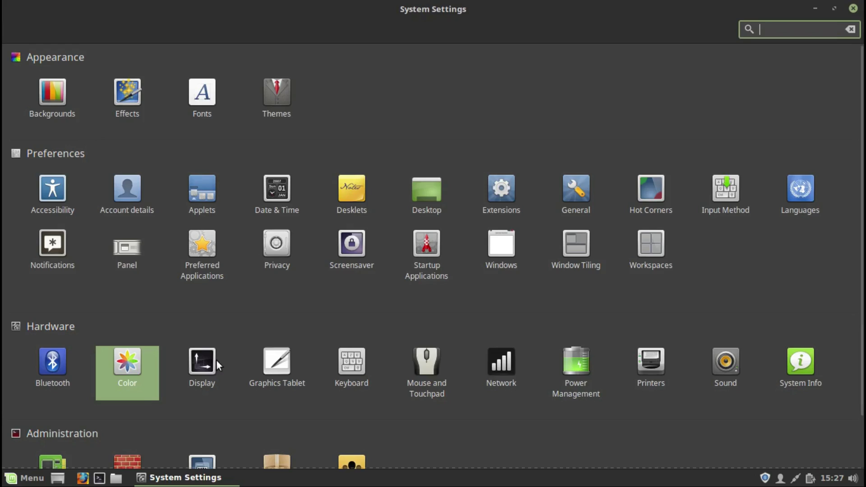
{"action": "left_click", "coordinate": [212, 364]}
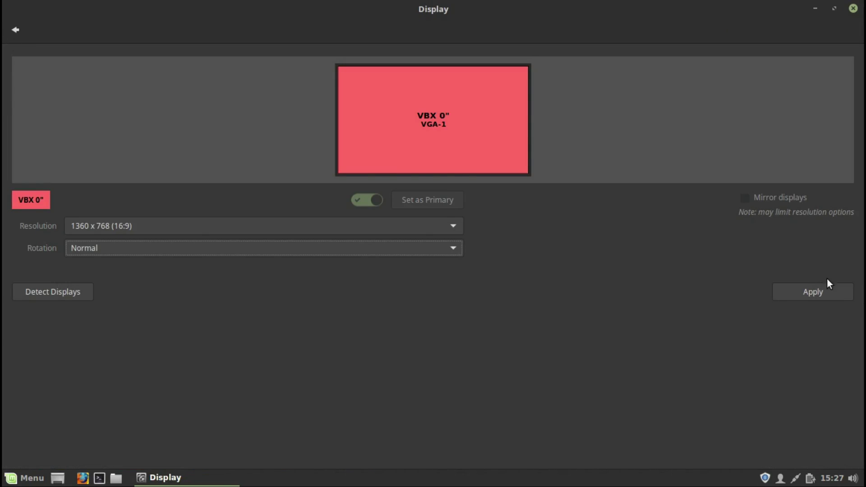
{"action": "left_click", "coordinate": [826, 294]}
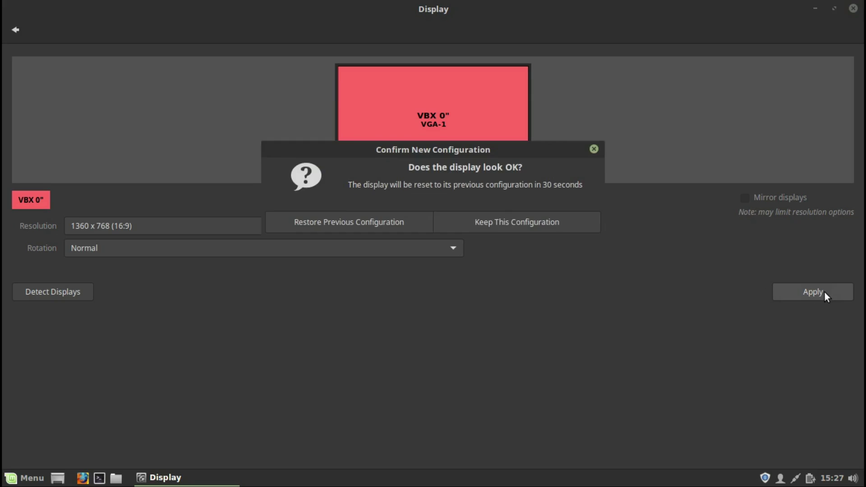
{"action": "left_click", "coordinate": [355, 223]}
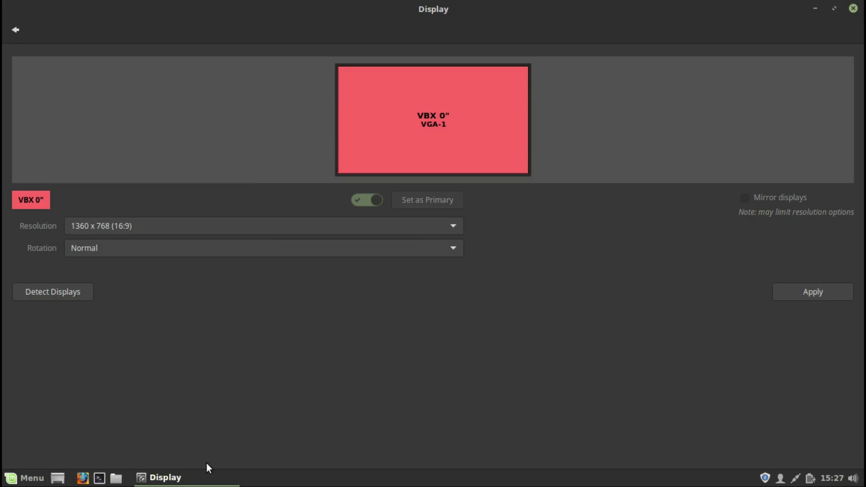
Step: Close the Display window and reopen System Settings maximized from the main menu
{"action": "right_click", "coordinate": [203, 475]}
{"action": "left_click", "coordinate": [156, 452]}
{"action": "left_click", "coordinate": [18, 481]}
{"action": "left_click", "coordinate": [32, 258]}
{"action": "left_click", "coordinate": [656, 52]}
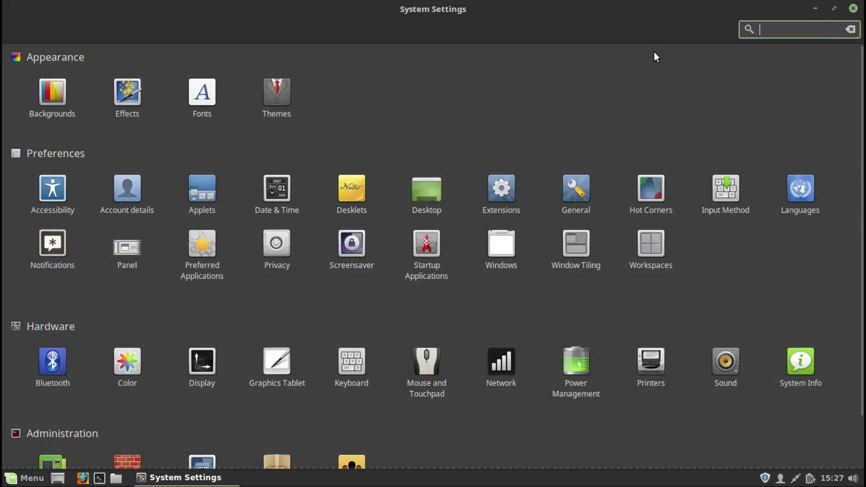
Step: View Graphics Tablet, then the Workspaces and System keyboard shortcut categories
{"action": "left_click", "coordinate": [274, 365]}
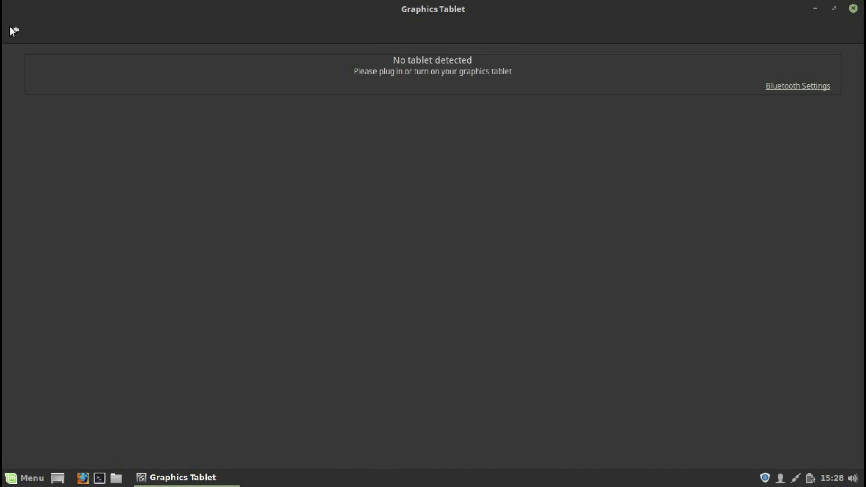
{"action": "left_click", "coordinate": [12, 28]}
{"action": "left_click", "coordinate": [353, 368]}
{"action": "left_click", "coordinate": [453, 30]}
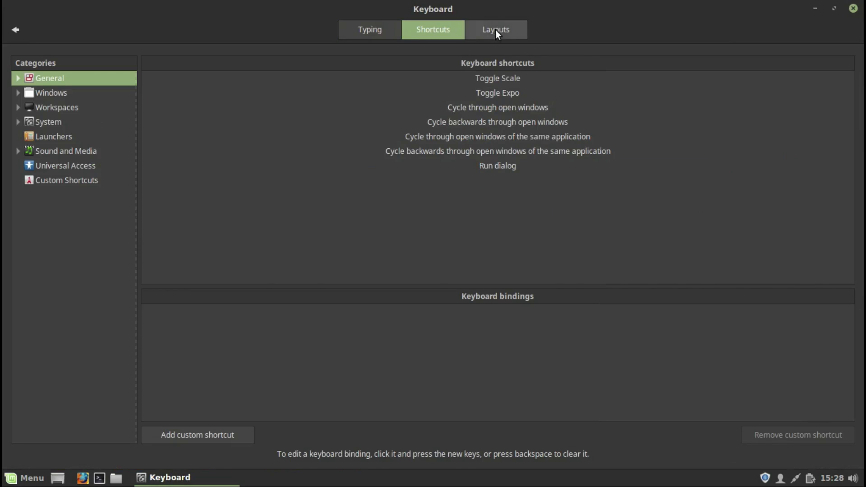
{"action": "left_click", "coordinate": [56, 107]}
{"action": "left_click", "coordinate": [56, 118]}
{"action": "left_click", "coordinate": [18, 122]}
{"action": "left_click", "coordinate": [18, 122]}
Step: Browse Launchers, Sound and Media, Universal Access and Custom shortcuts, then keyboard layouts
{"action": "left_click", "coordinate": [43, 138]}
{"action": "left_click", "coordinate": [45, 151]}
{"action": "left_click", "coordinate": [53, 166]}
{"action": "left_click", "coordinate": [58, 181]}
{"action": "left_click", "coordinate": [492, 27]}
{"action": "left_click", "coordinate": [15, 31]}
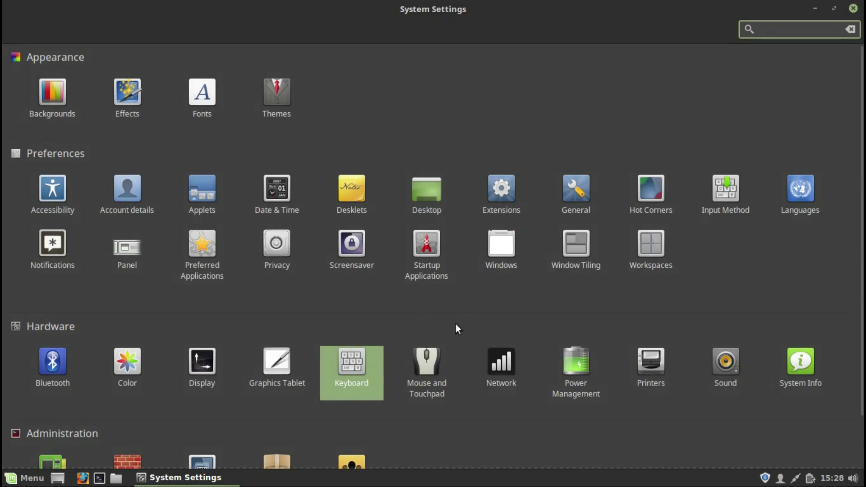
Step: Look through Mouse and Touchpad settings and the Network page
{"action": "left_click", "coordinate": [429, 360]}
{"action": "left_click", "coordinate": [457, 29]}
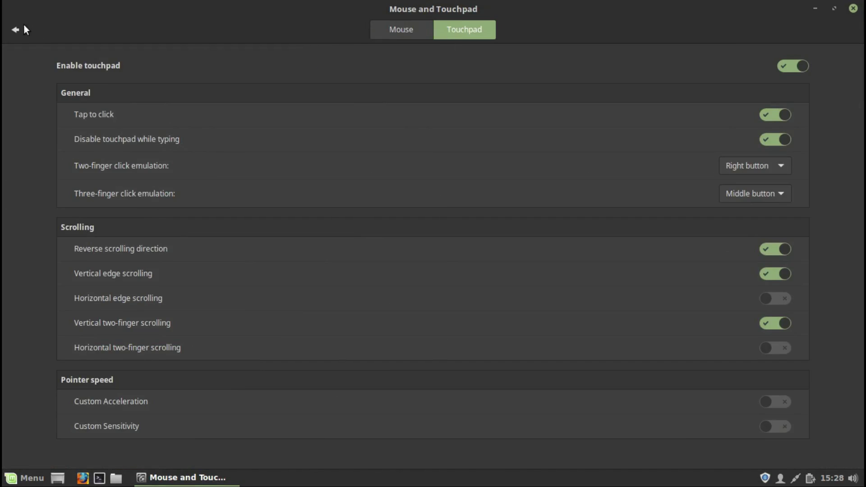
{"action": "left_click", "coordinate": [15, 30]}
{"action": "left_click", "coordinate": [501, 364]}
{"action": "left_click", "coordinate": [16, 29]}
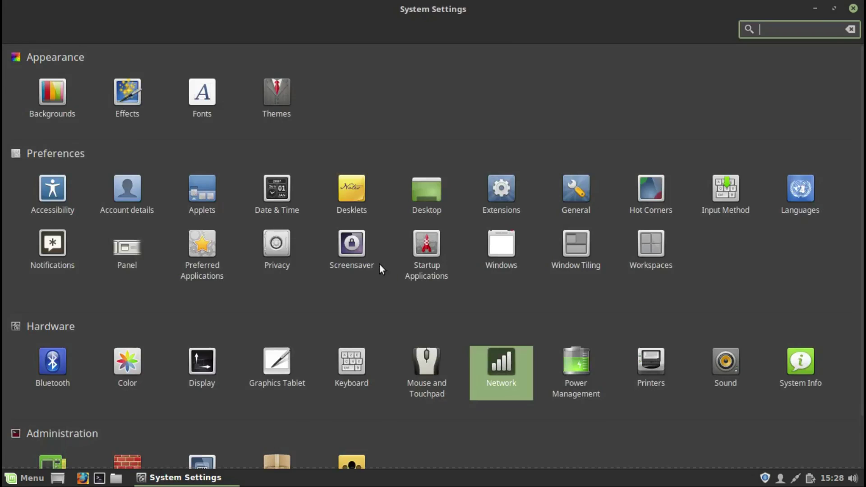
Step: Check Power Management battery status and leave A/C suspend at Never
{"action": "left_click", "coordinate": [572, 364]}
{"action": "left_click", "coordinate": [456, 33]}
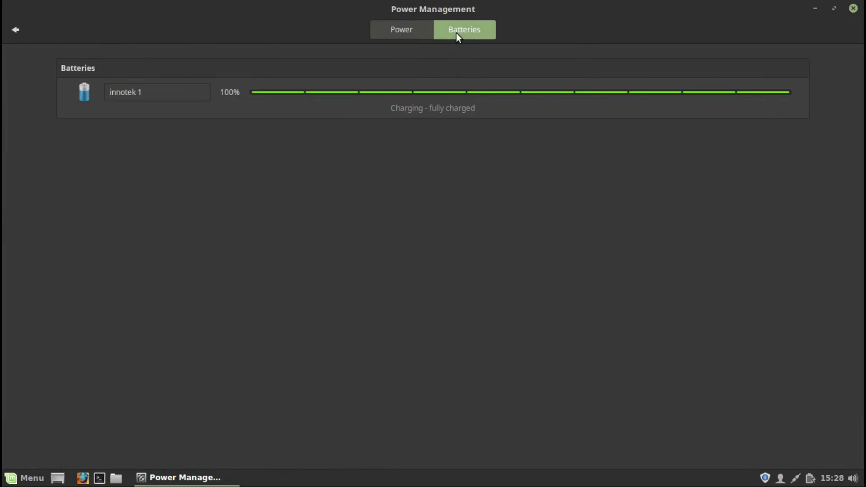
{"action": "left_click", "coordinate": [384, 32]}
{"action": "left_click", "coordinate": [669, 112]}
{"action": "left_click", "coordinate": [674, 141]}
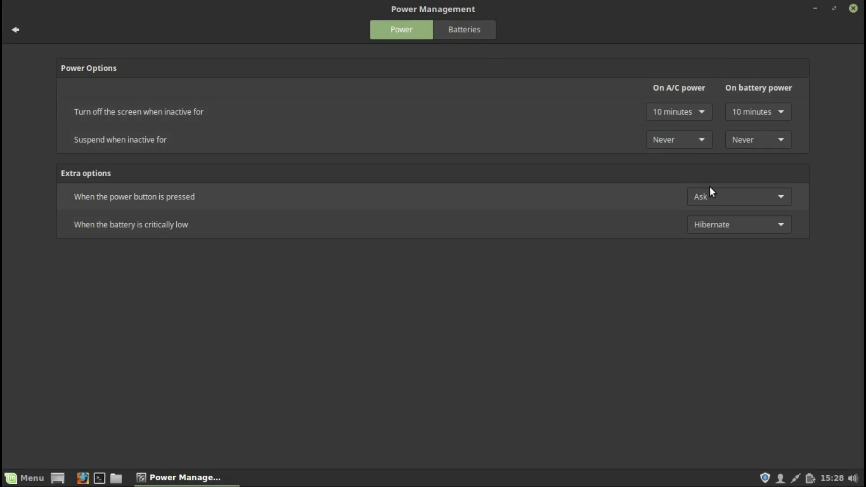
Step: Keep the power button on Ask and critically low battery on Hibernate
{"action": "left_click", "coordinate": [716, 198]}
{"action": "left_click", "coordinate": [717, 198]}
{"action": "left_click", "coordinate": [727, 226]}
{"action": "left_click", "coordinate": [730, 226]}
{"action": "left_click", "coordinate": [474, 30]}
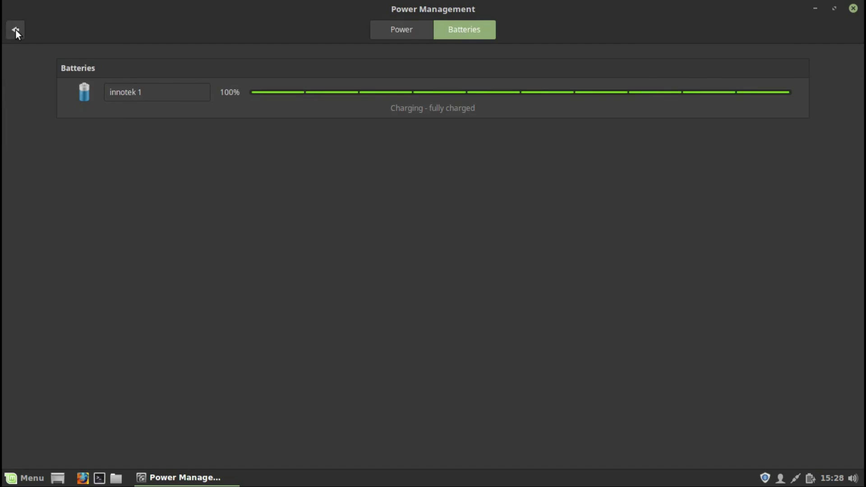
{"action": "left_click", "coordinate": [15, 30]}
Step: Open printer configuration, start a New Printer, then close both windows
{"action": "left_click", "coordinate": [651, 363]}
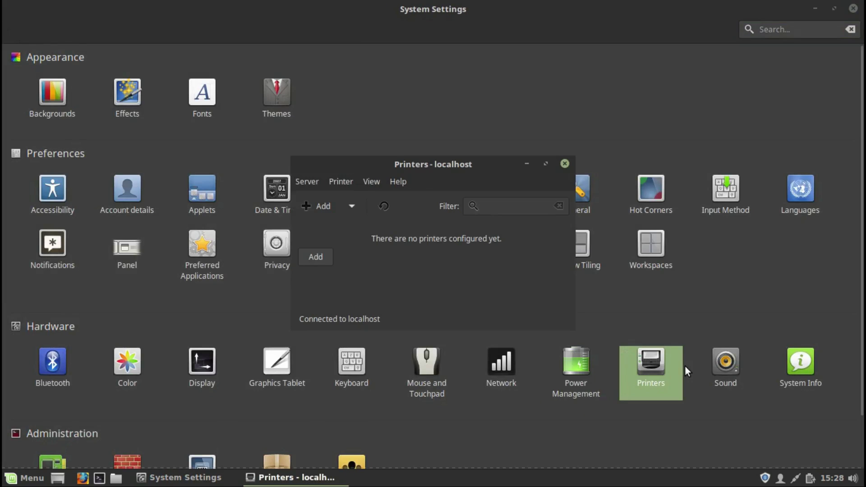
{"action": "key", "text": "ctrl+n"}
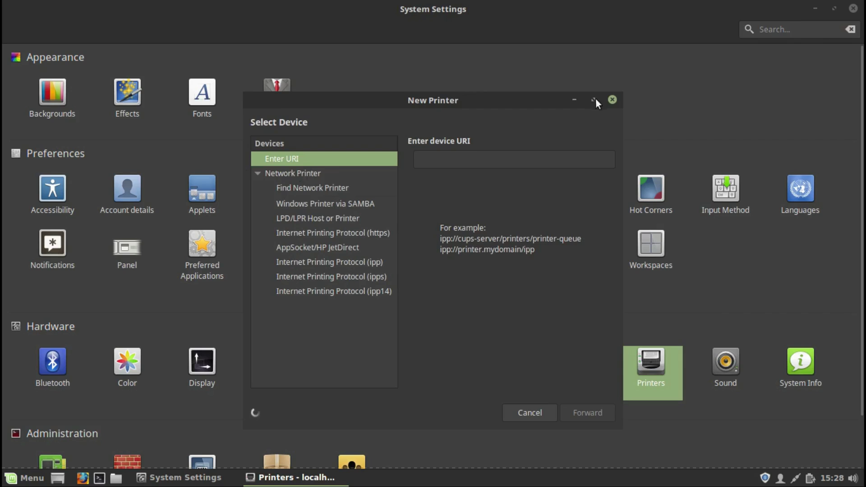
{"action": "left_click", "coordinate": [612, 99]}
{"action": "left_click", "coordinate": [564, 164]}
Step: Look through Sound input, Sound Effects and playing applications
{"action": "left_click", "coordinate": [736, 365]}
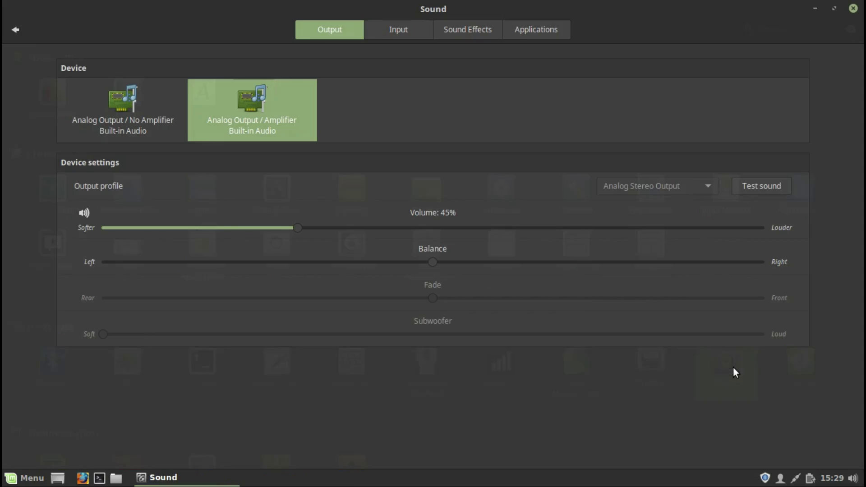
{"action": "left_click", "coordinate": [422, 31]}
{"action": "left_click", "coordinate": [454, 28]}
{"action": "left_click", "coordinate": [523, 28]}
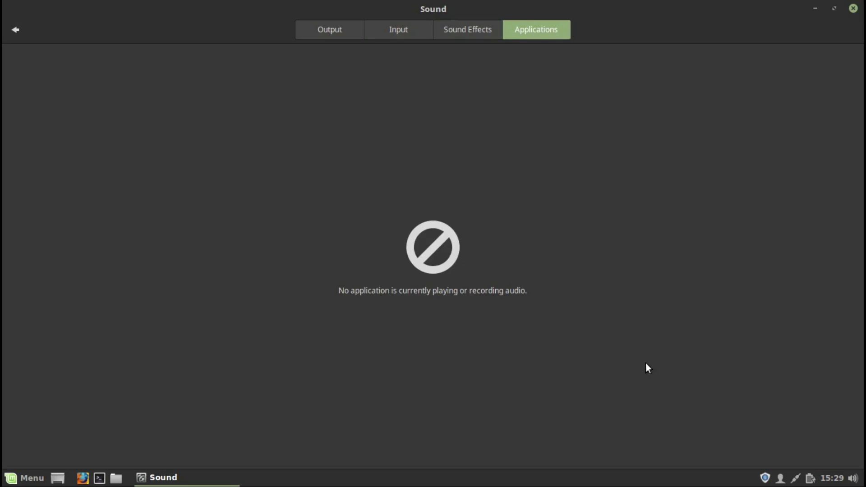
{"action": "left_click", "coordinate": [16, 30]}
Step: Check System Info (Cinnamon 3.4.1, 2.0 GiB memory), then launch Driver Manager
{"action": "left_click", "coordinate": [798, 359]}
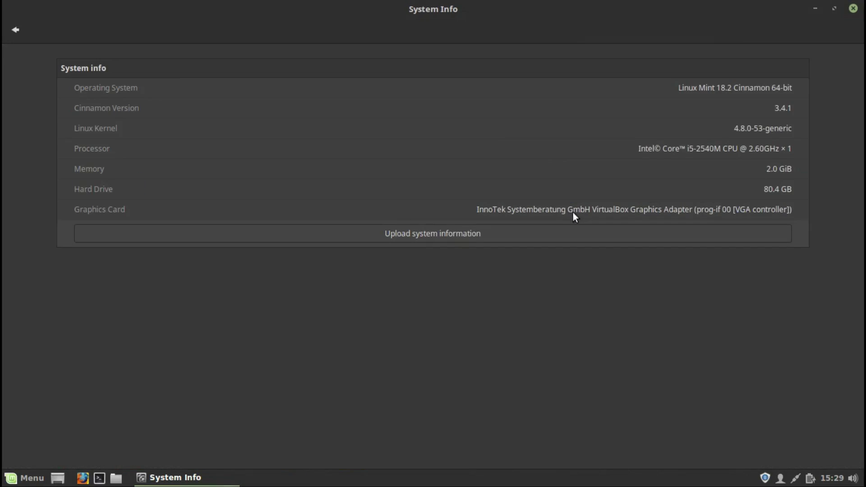
{"action": "left_click", "coordinate": [7, 29]}
{"action": "scroll", "coordinate": [179, 414], "scroll_direction": "down", "scroll_amount": 2}
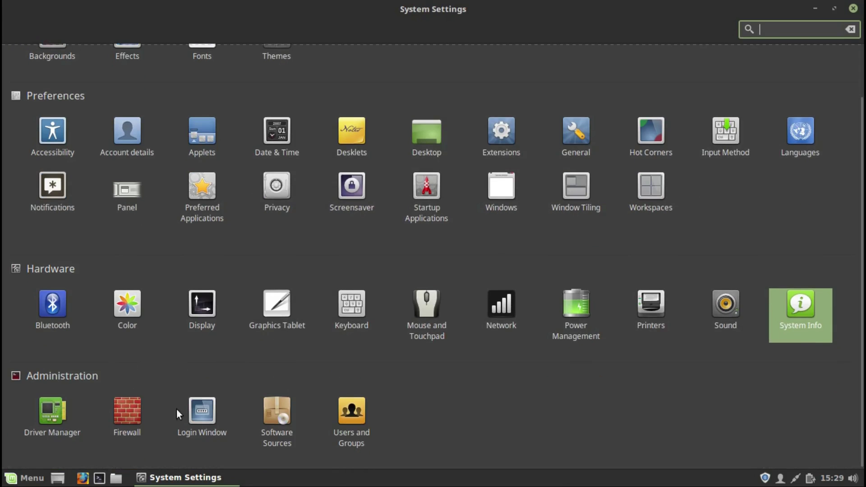
{"action": "left_click", "coordinate": [48, 419]}
Step: Authenticate Driver Manager, then open Firewall configuration and authenticate it with the admin password
{"action": "key", "text": "Return"}
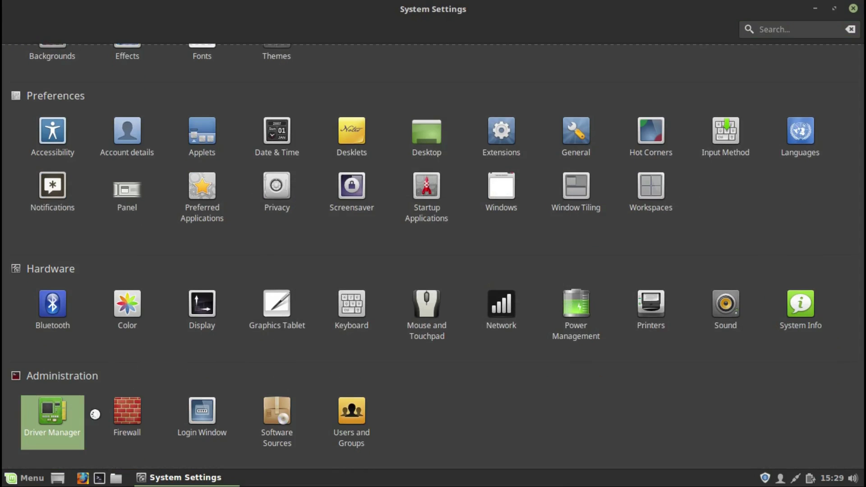
{"action": "left_click", "coordinate": [149, 408]}
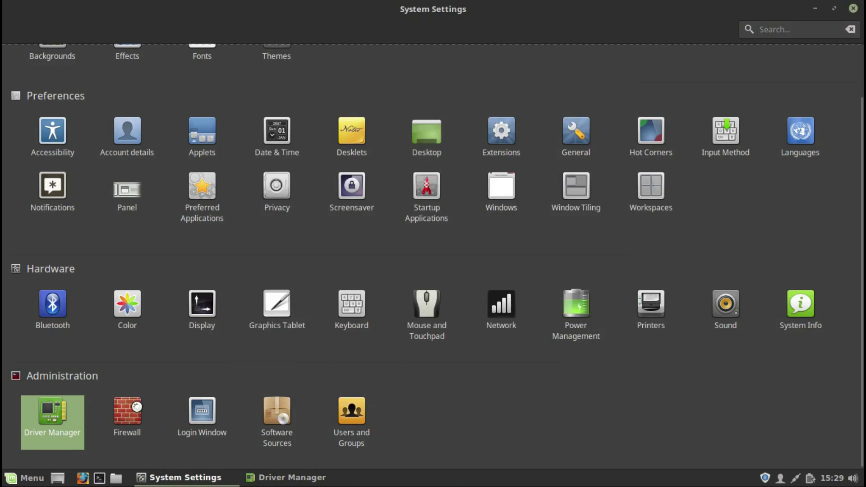
{"action": "type", "text": "••••••"}
{"action": "key", "text": "Return"}
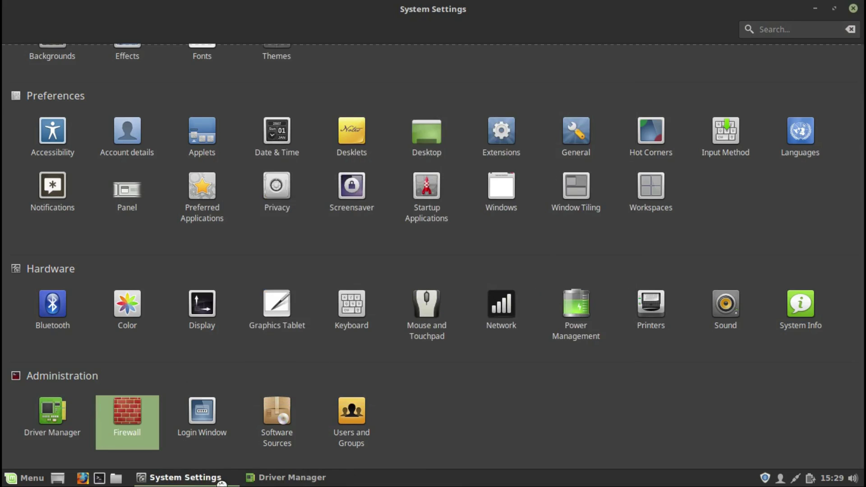
Step: Move Driver Manager out of the way and authenticate the Login Window settings
{"action": "left_click", "coordinate": [266, 478]}
{"action": "left_click", "coordinate": [587, 90]}
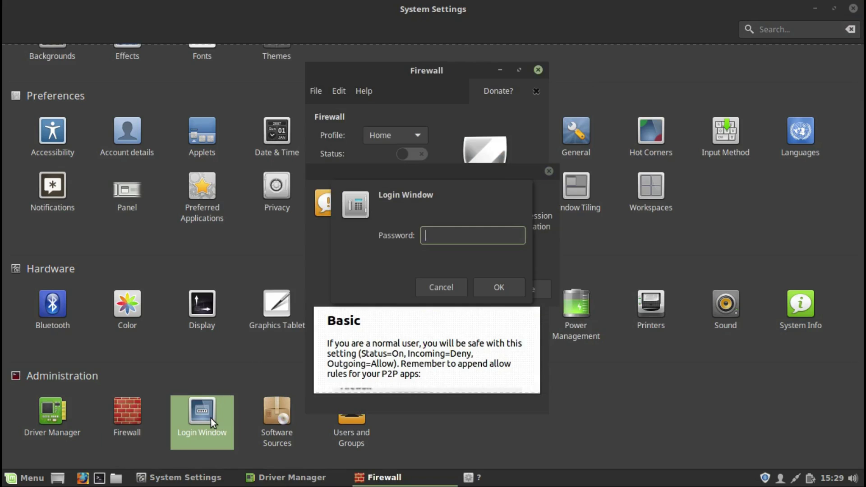
{"action": "type", "text": "*******"}
{"action": "left_click", "coordinate": [492, 283]}
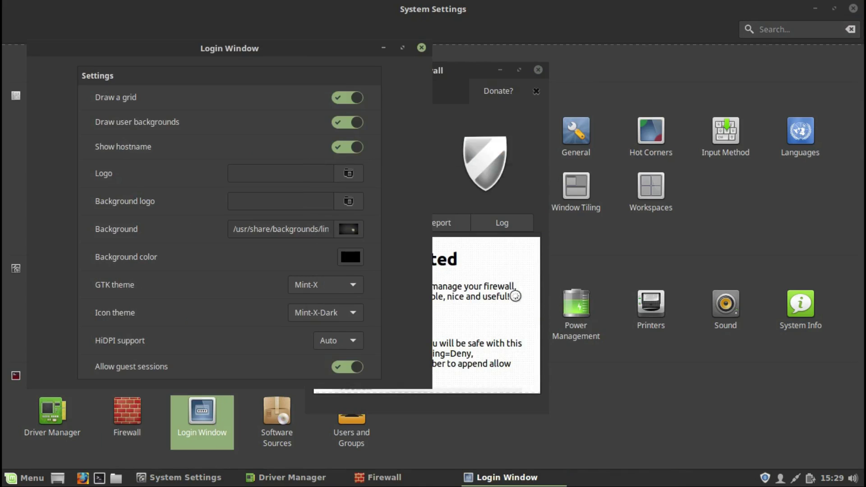
Step: Close the Firewall, Login Window and Driver Manager windows
{"action": "left_click", "coordinate": [443, 157]}
{"action": "left_click", "coordinate": [538, 69]}
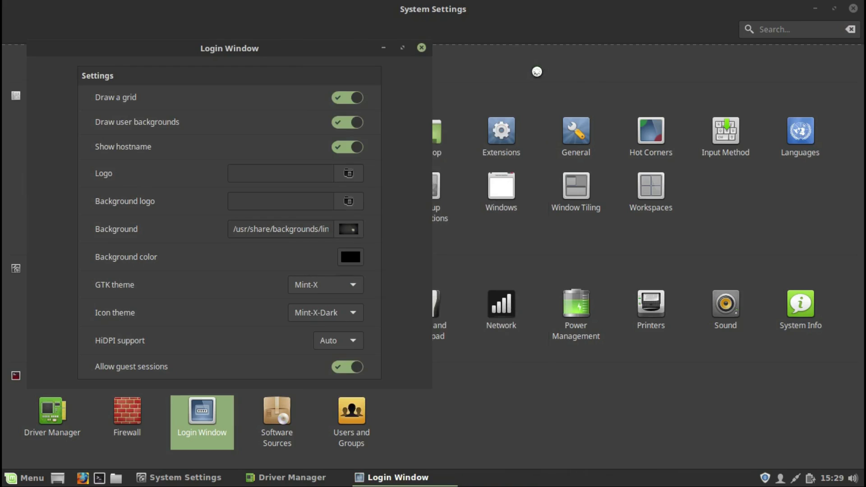
{"action": "left_click", "coordinate": [422, 48]}
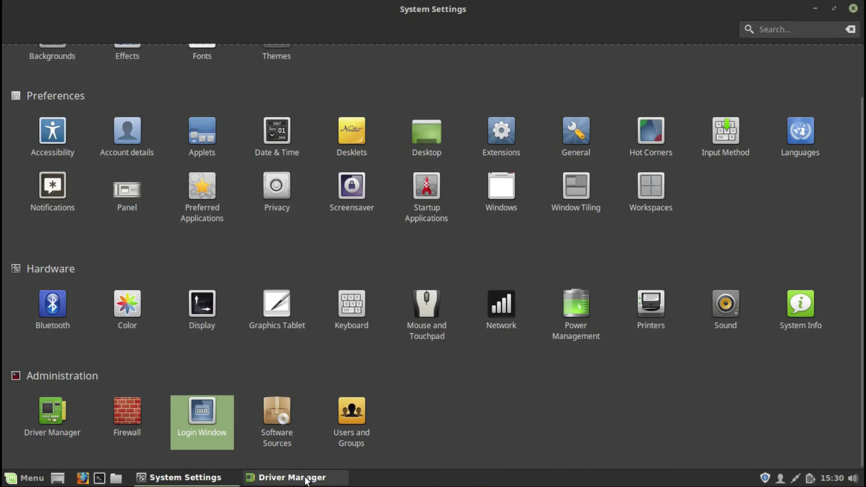
{"action": "left_click", "coordinate": [306, 479]}
{"action": "left_click", "coordinate": [623, 90]}
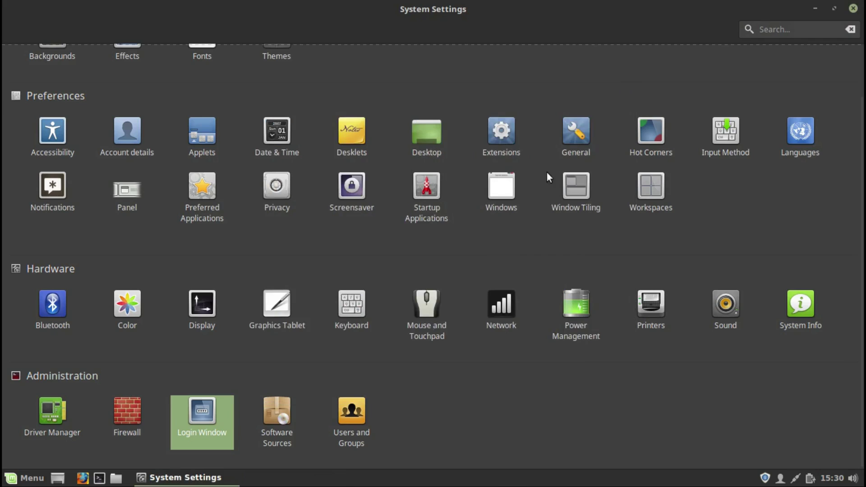
Step: Open Software Sources, browse PPAs, additional repositories, authentication keys and maintenance, then close it
{"action": "left_click", "coordinate": [272, 424]}
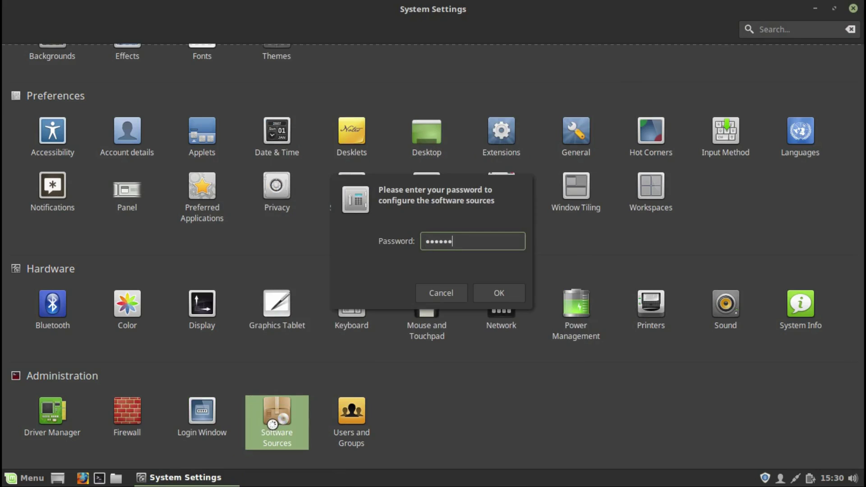
{"action": "key", "text": "Return"}
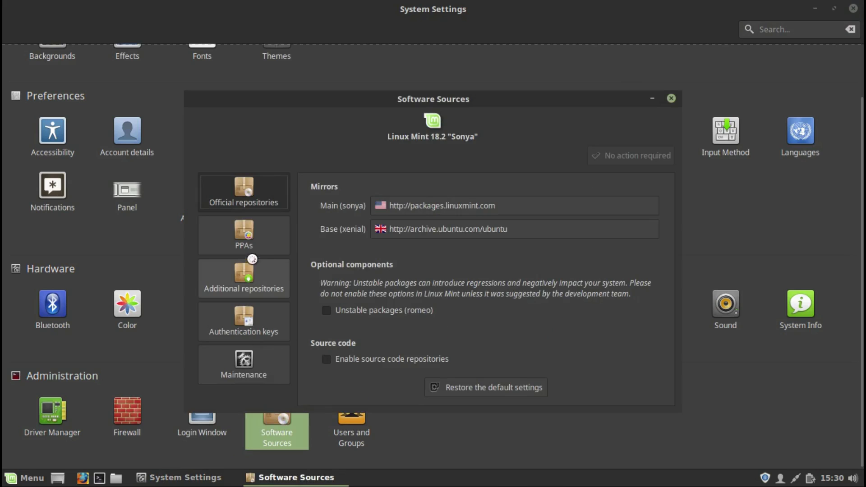
{"action": "left_click", "coordinate": [243, 235]}
{"action": "left_click", "coordinate": [244, 278]}
{"action": "left_click", "coordinate": [244, 321]}
{"action": "left_click", "coordinate": [243, 365]}
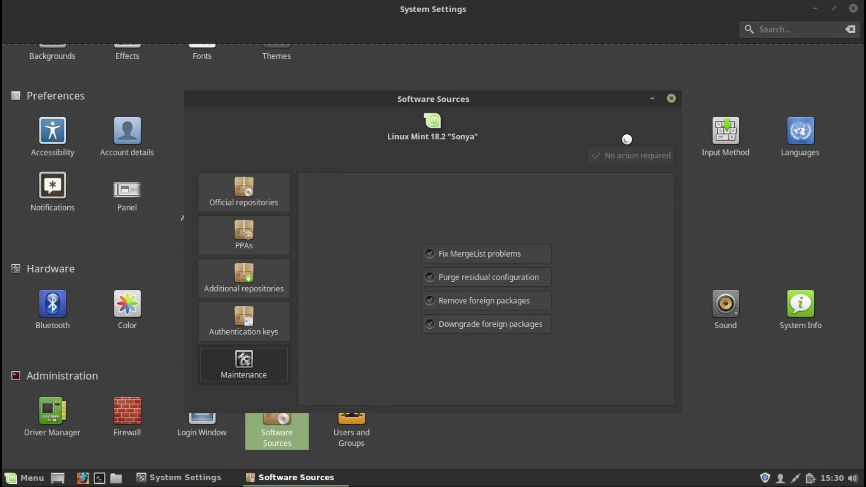
{"action": "left_click", "coordinate": [670, 99]}
Step: Open Users and Groups, start adding a user, then cancel and close the window
{"action": "left_click", "coordinate": [351, 416]}
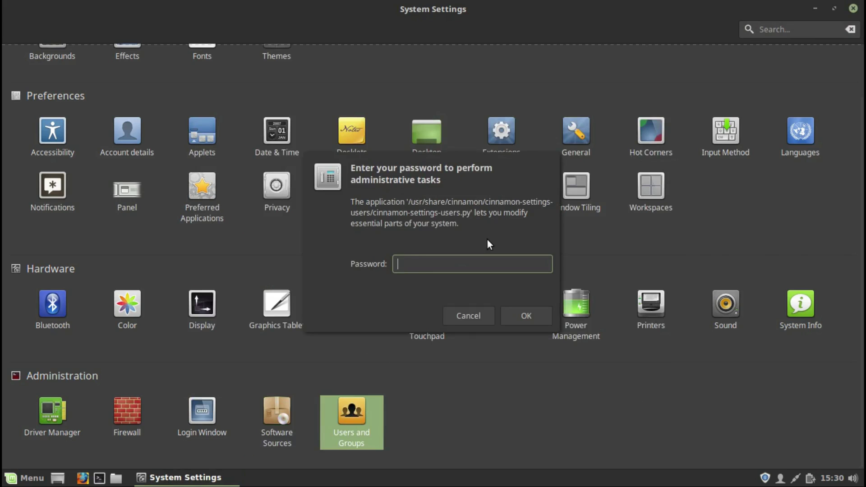
{"action": "key", "text": "Return"}
{"action": "left_click", "coordinate": [289, 384]}
{"action": "type", "text": "Administrator"}
{"action": "left_click", "coordinate": [515, 164]}
{"action": "left_click", "coordinate": [626, 91]}
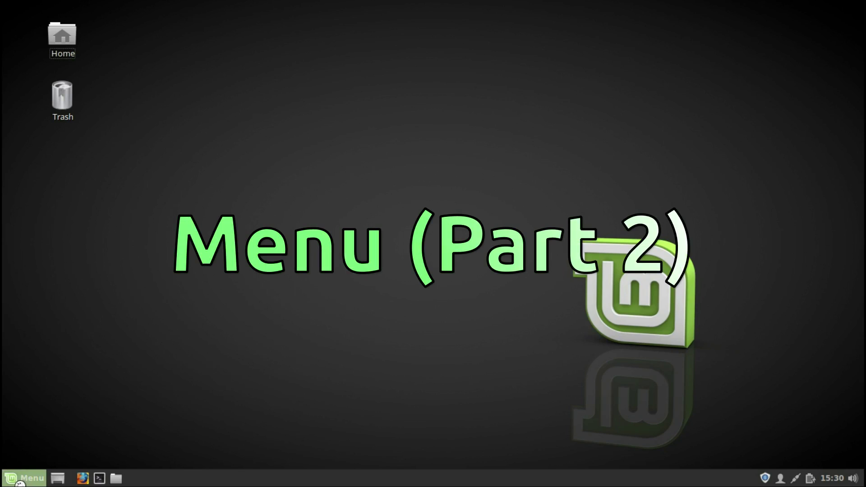
Step: Launch LibreOffice Writer from the applications menu
{"action": "left_click", "coordinate": [20, 480]}
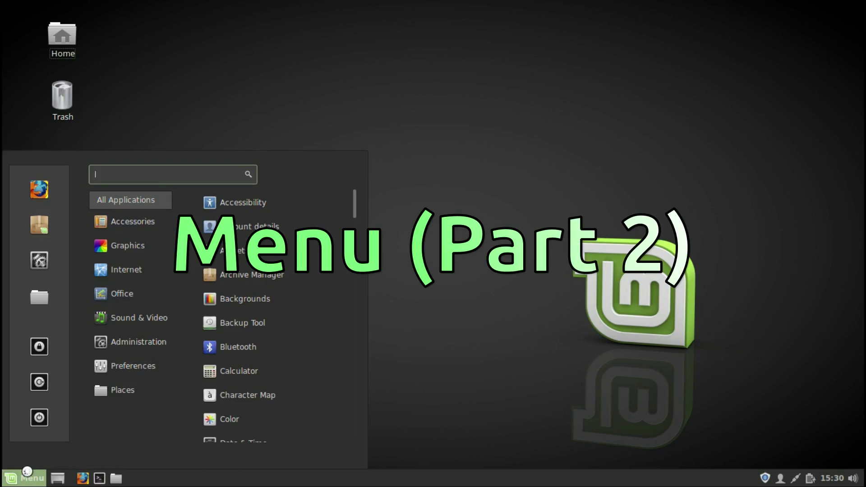
{"action": "mouse_move", "coordinate": [115, 232]}
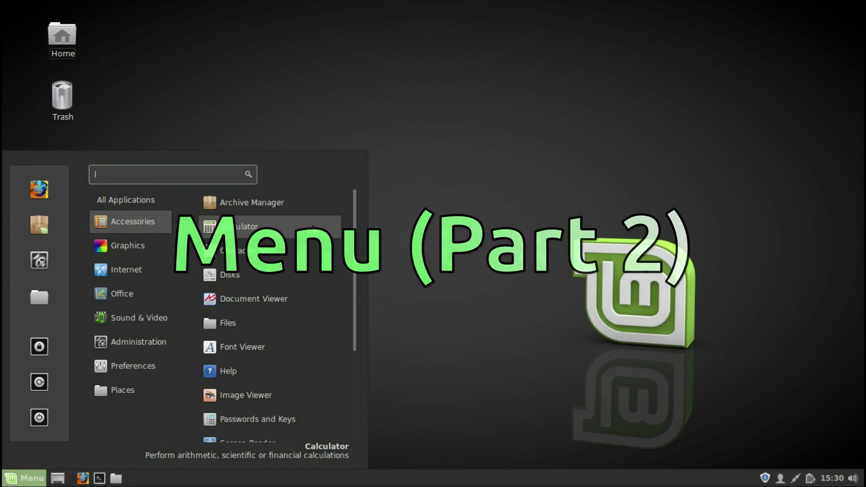
{"action": "left_click_drag", "start_coordinate": [354, 244], "coordinate": [344, 347]}
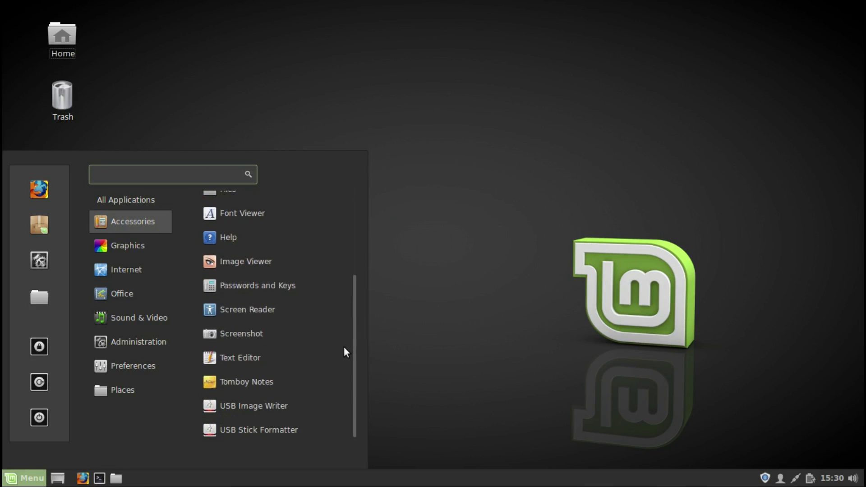
{"action": "mouse_move", "coordinate": [114, 248]}
{"action": "mouse_move", "coordinate": [112, 296]}
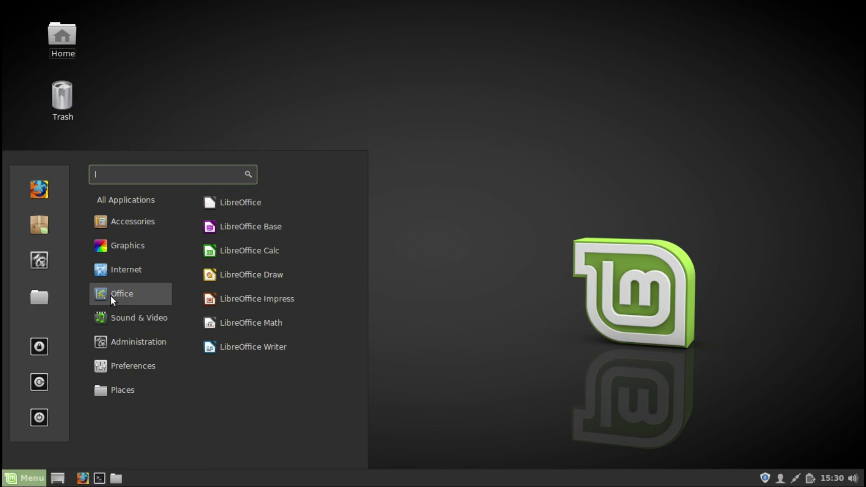
{"action": "left_click", "coordinate": [222, 348]}
Step: Launch System Monitor from the applications menu
{"action": "left_click", "coordinate": [23, 478]}
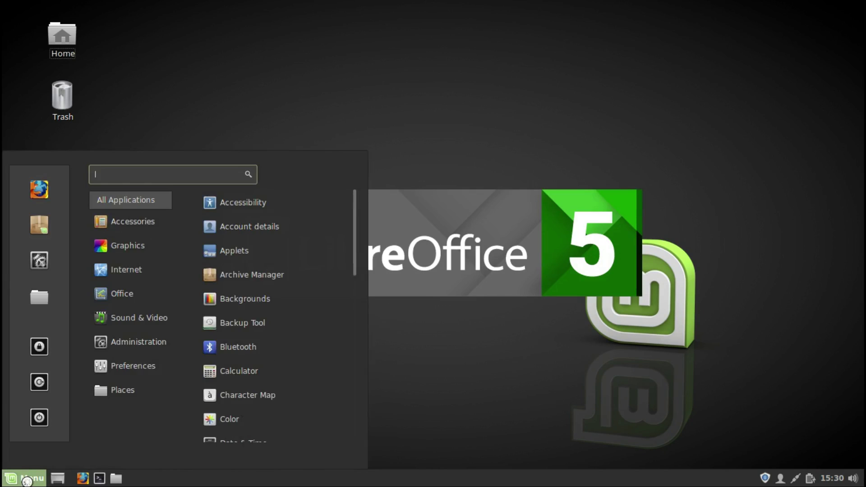
{"action": "mouse_move", "coordinate": [126, 319]}
{"action": "mouse_move", "coordinate": [122, 345]}
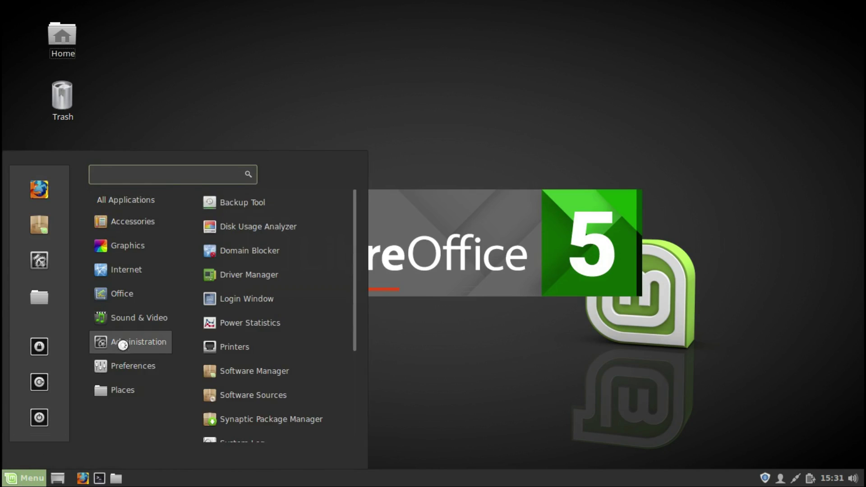
{"action": "left_click_drag", "start_coordinate": [353, 323], "coordinate": [359, 431]}
{"action": "left_click", "coordinate": [254, 337]}
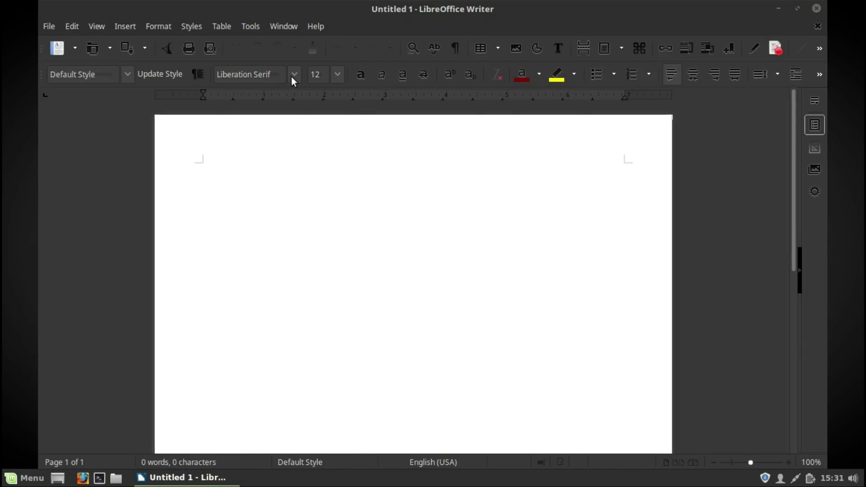
Step: View Writer's About LibreOffice info, close Writer, and tile System Monitor's Resources view right
{"action": "left_click", "coordinate": [316, 26]}
{"action": "left_click", "coordinate": [331, 108]}
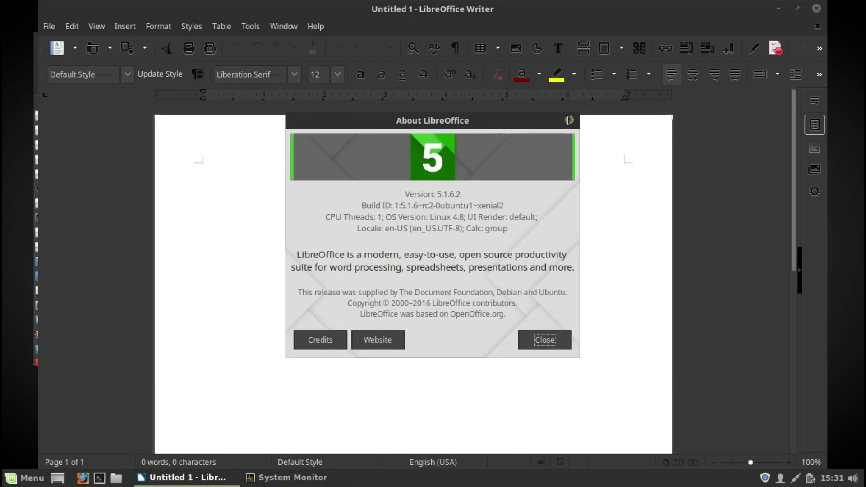
{"action": "left_click", "coordinate": [569, 120]}
{"action": "left_click", "coordinate": [798, 9]}
{"action": "left_click", "coordinate": [854, 9]}
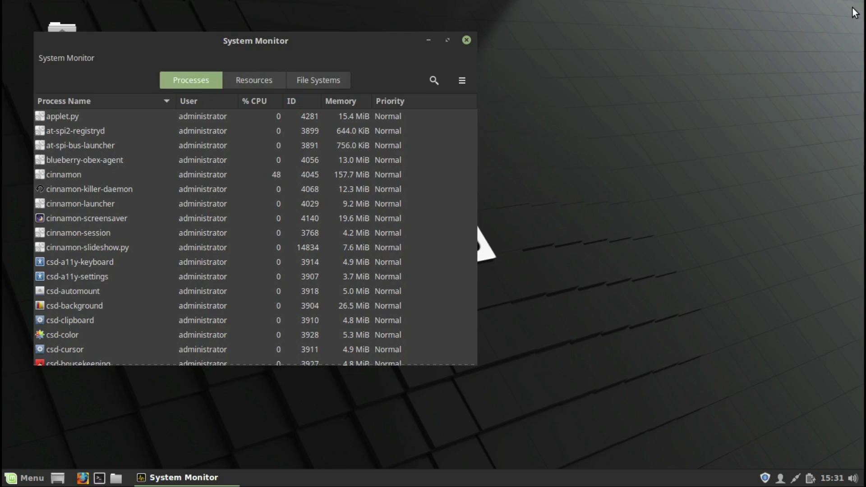
{"action": "left_click", "coordinate": [264, 82]}
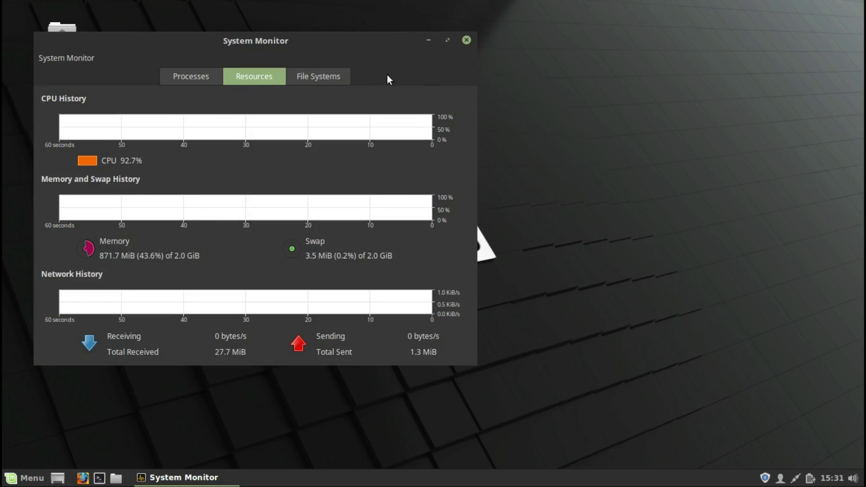
{"action": "left_click_drag", "start_coordinate": [439, 58], "coordinate": [865, 94]}
Step: Add LibreOffice Impress to the panel and put its shortcut on the desktop
{"action": "left_click", "coordinate": [10, 478]}
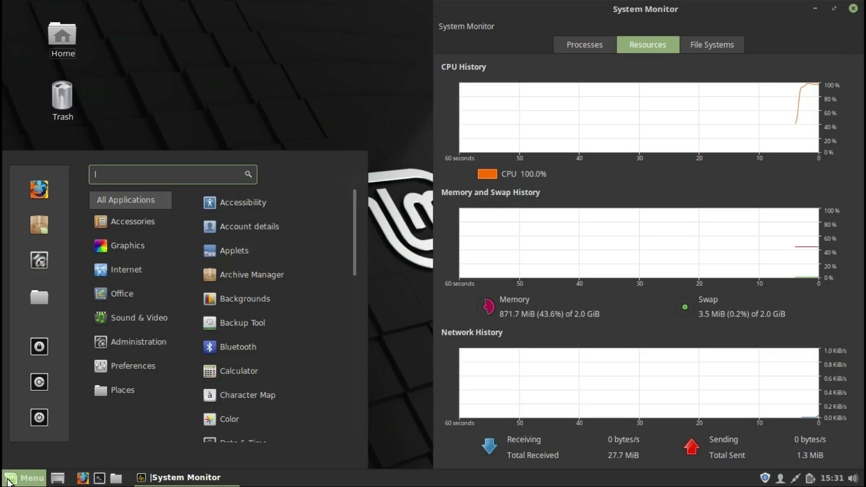
{"action": "mouse_move", "coordinate": [153, 293]}
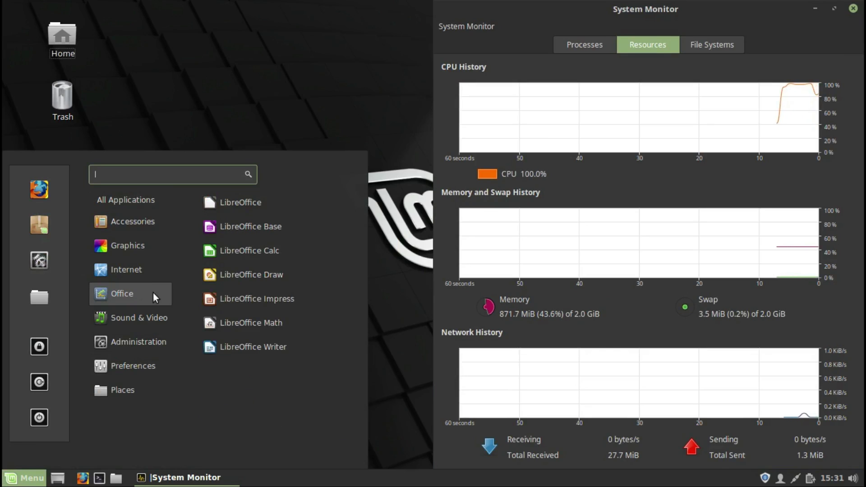
{"action": "right_click", "coordinate": [234, 304]}
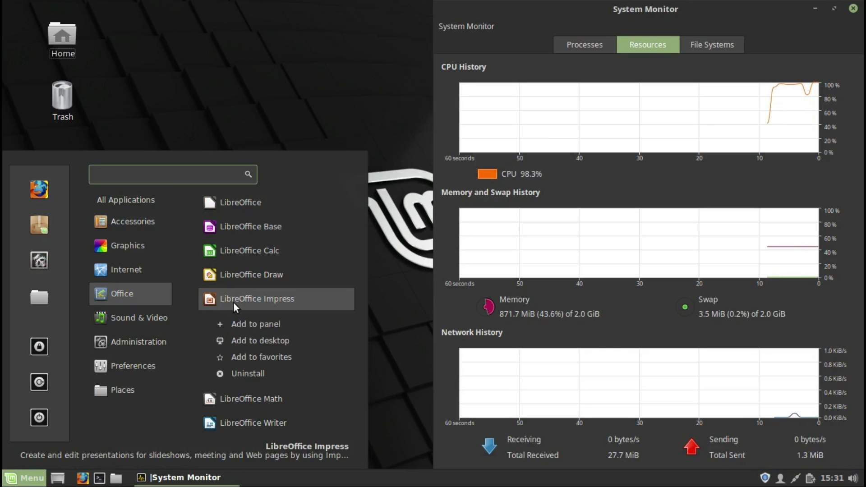
{"action": "left_click", "coordinate": [243, 329]}
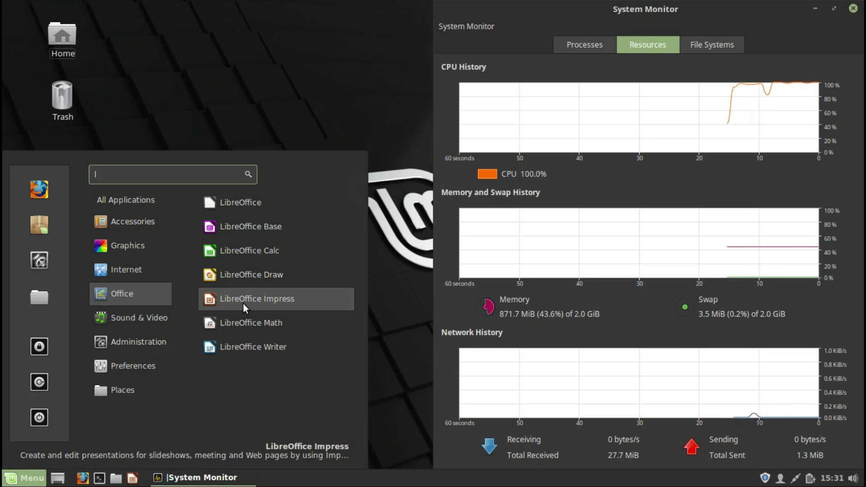
{"action": "right_click", "coordinate": [243, 302]}
{"action": "left_click", "coordinate": [250, 340]}
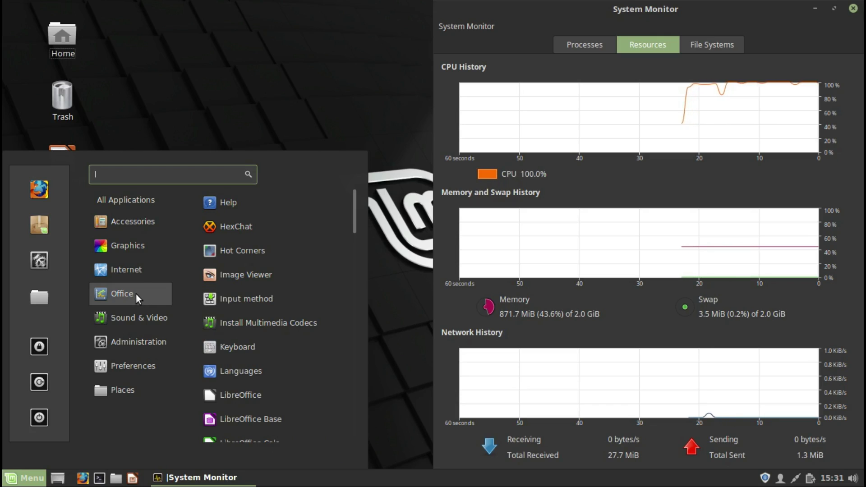
Step: Add LibreOffice Impress to favorites from the Office category
{"action": "left_click", "coordinate": [107, 276]}
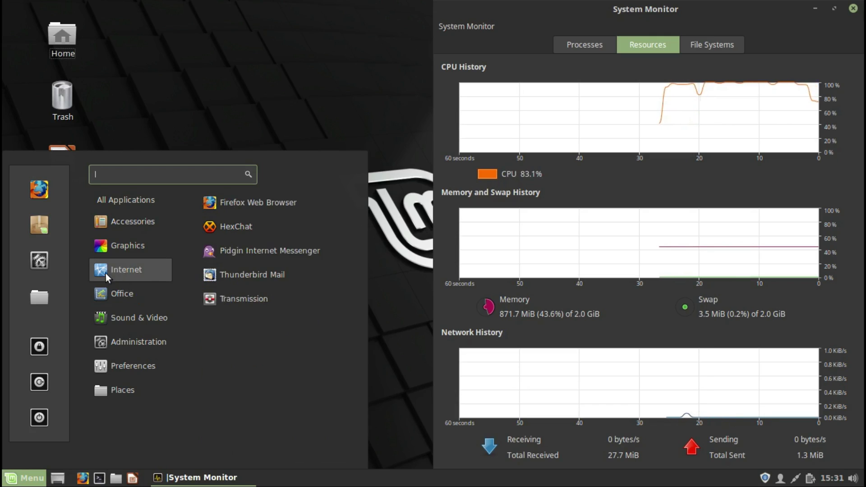
{"action": "left_click", "coordinate": [109, 294]}
{"action": "right_click", "coordinate": [238, 300]}
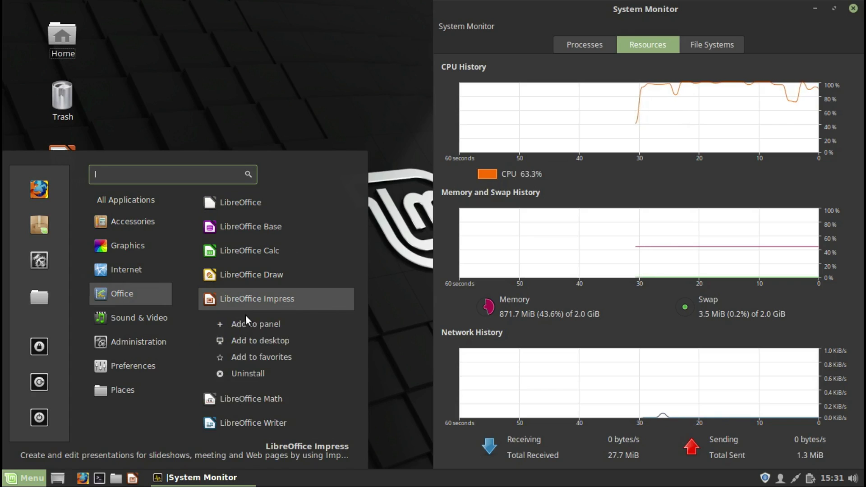
{"action": "left_click", "coordinate": [248, 357]}
Step: Start uninstalling Rhythmbox but cancel the package removal, then close System Monitor
{"action": "left_click", "coordinate": [160, 282]}
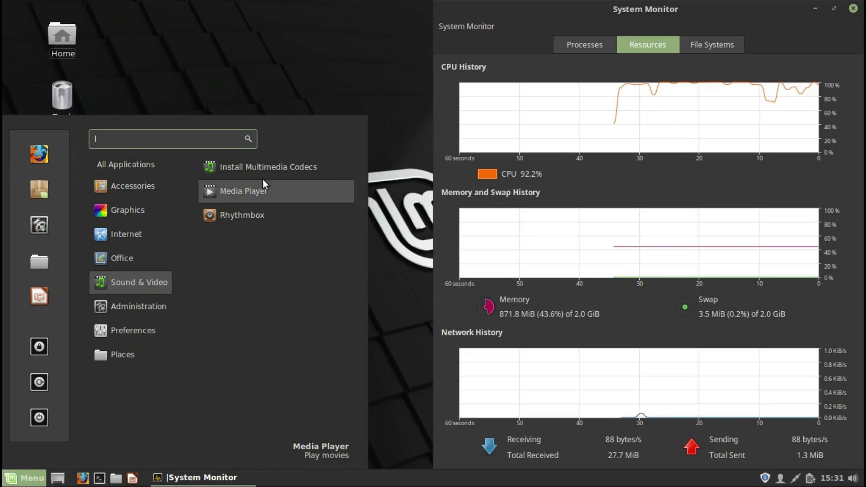
{"action": "right_click", "coordinate": [250, 216]}
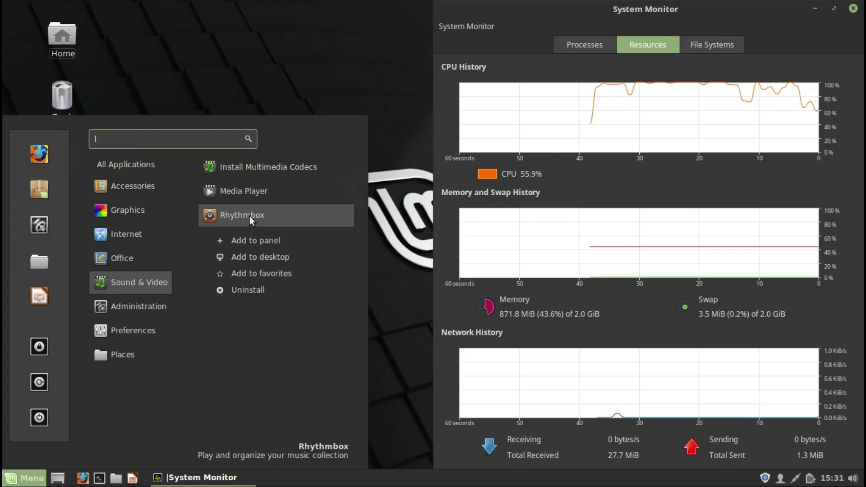
{"action": "left_click", "coordinate": [248, 290]}
{"action": "type", "text": "abcdefgh"}
{"action": "key", "text": "Return"}
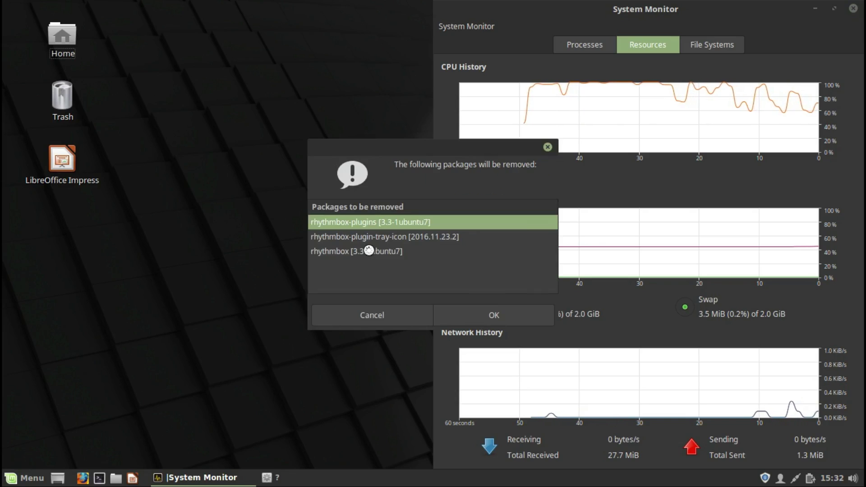
{"action": "left_click", "coordinate": [401, 321]}
{"action": "key", "text": "alt+F4"}
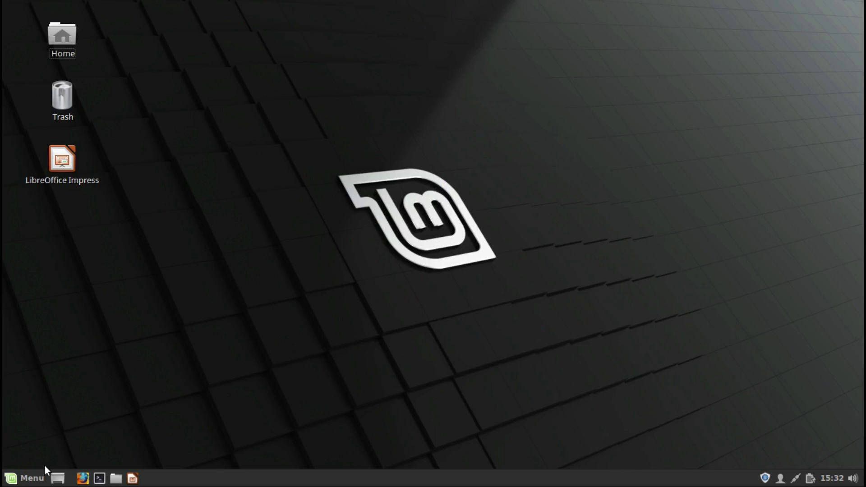
Step: Lock the screen from the menu with the away message 'ubuntu'
{"action": "left_click", "coordinate": [41, 477]}
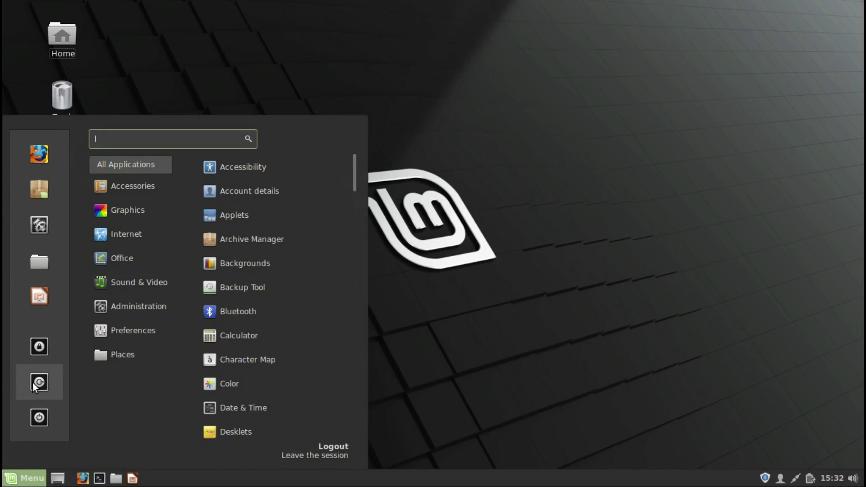
{"action": "left_click", "coordinate": [41, 354]}
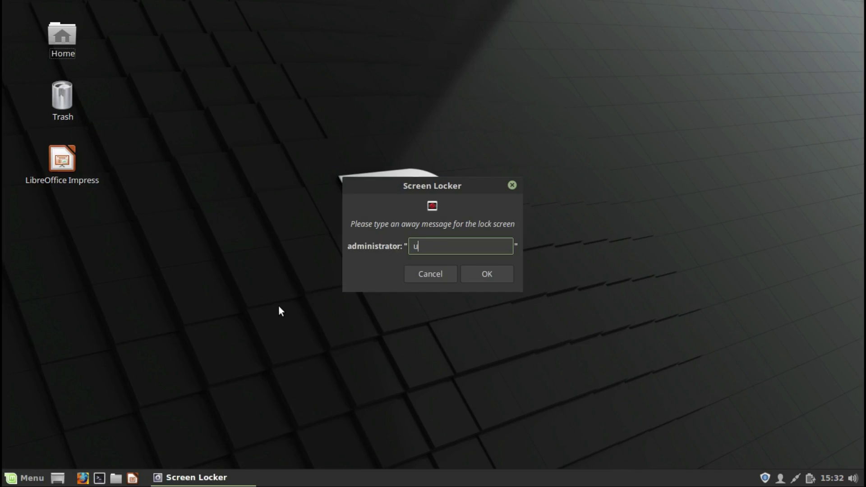
{"action": "type", "text": "ubuntu"}
{"action": "key", "text": "Return"}
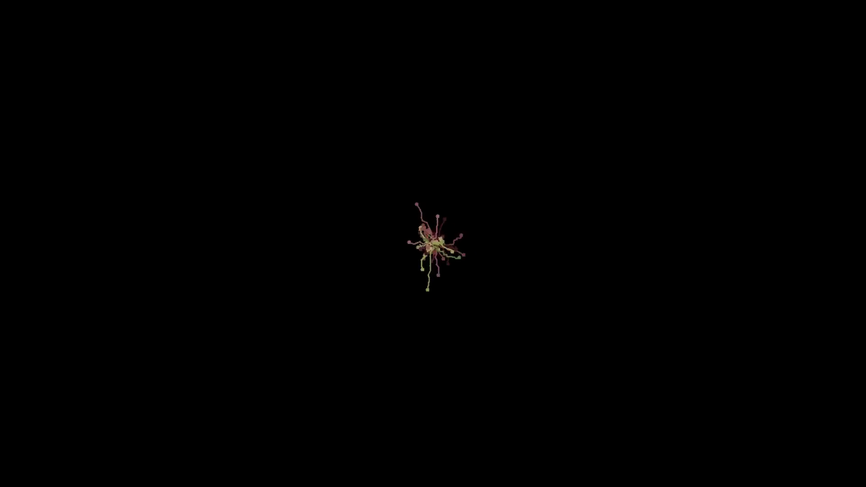